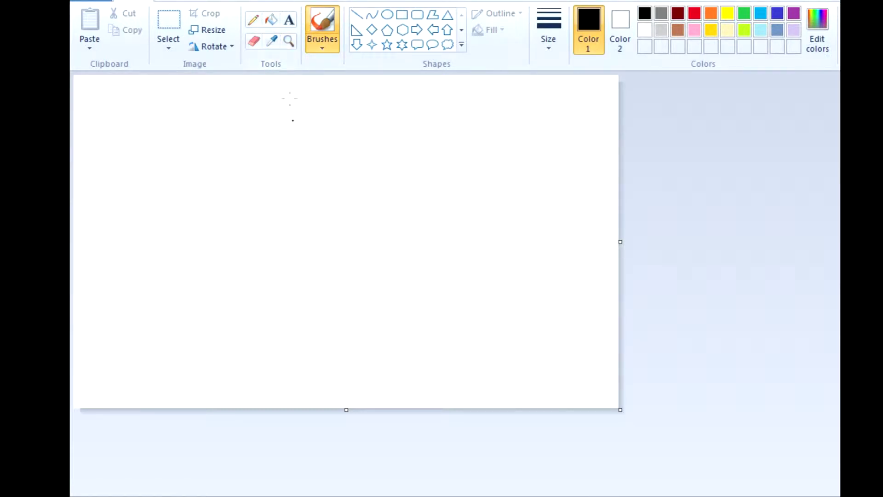
Step: Choose the Fill with color tool and bring up the Edit Colors dialog
click(273, 24)
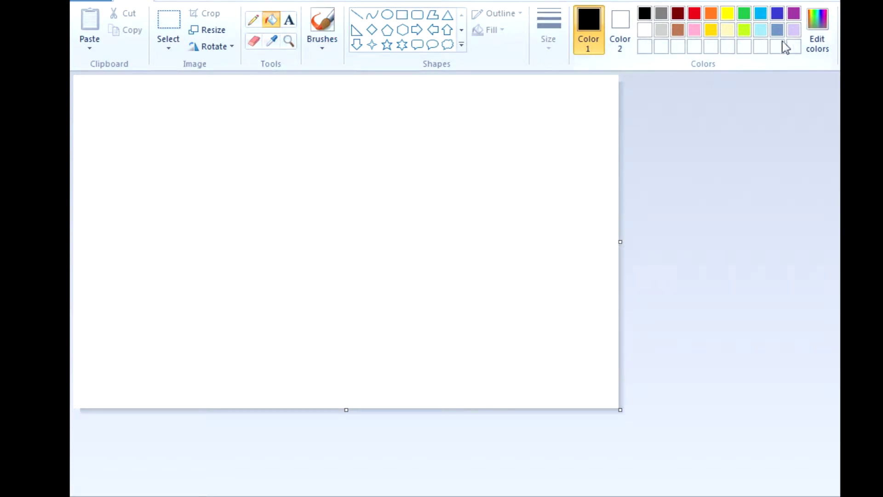
click(817, 28)
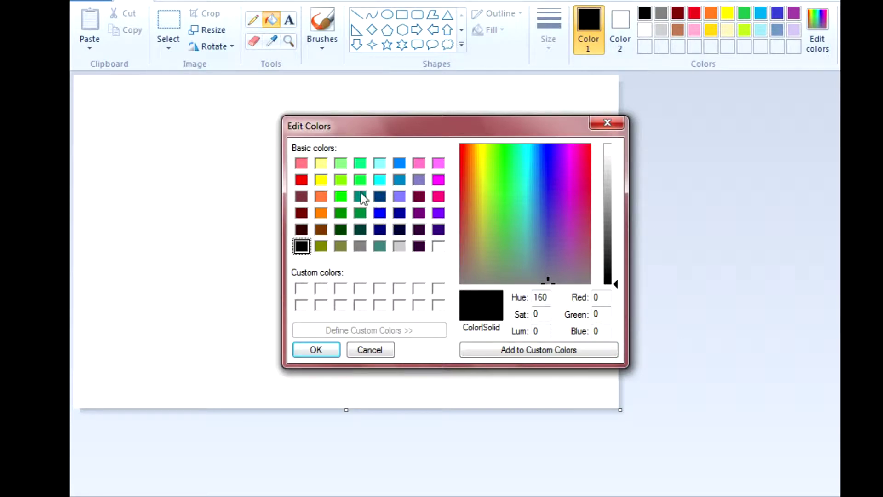
Step: Fill the blank canvas with the teal sky-blue colour
click(399, 181)
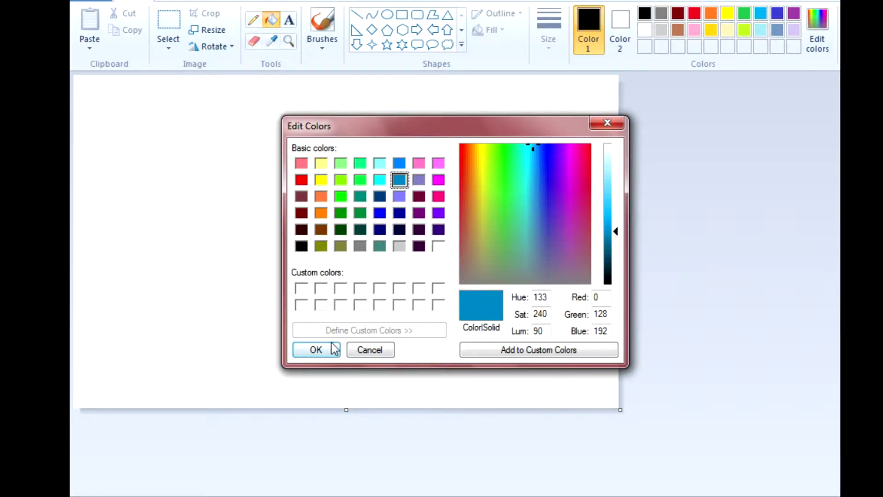
click(333, 349)
click(299, 160)
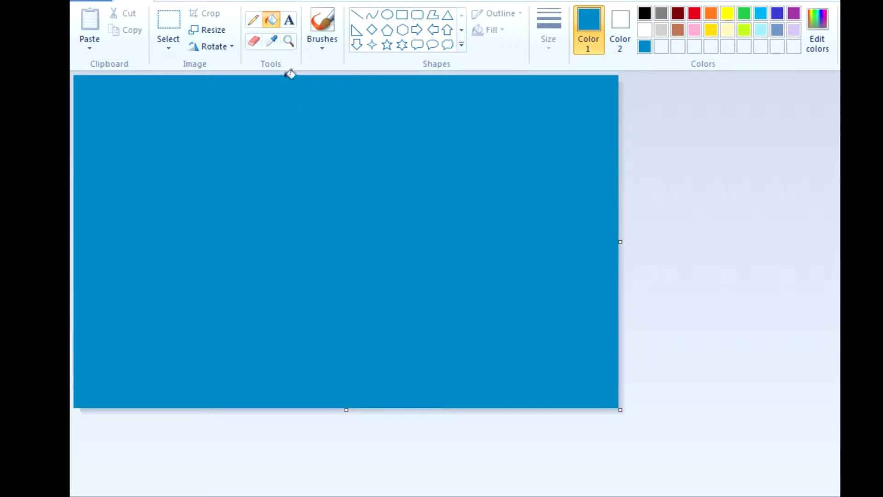
Step: With a black brush, draw a wavy hill line across the lower canvas
click(318, 34)
click(644, 13)
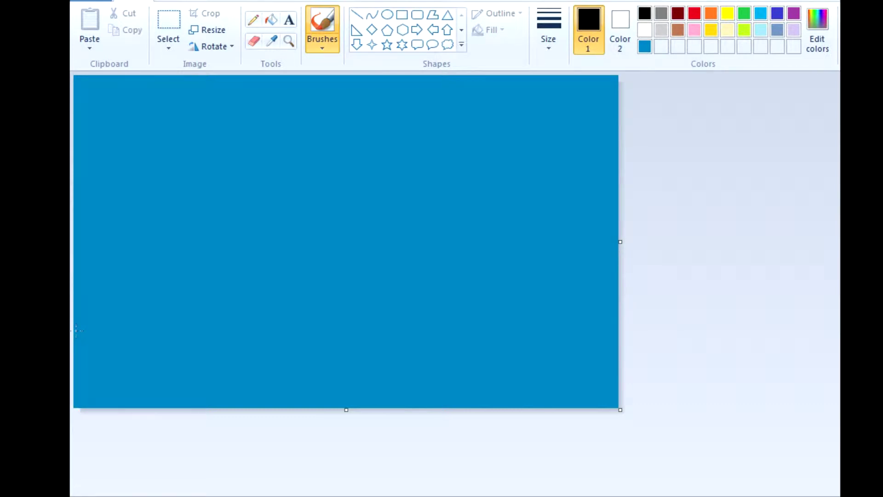
mouse_move(76, 332)
mouse_down()
mouse_move(195, 313)
mouse_move(348, 353)
mouse_move(398, 345)
mouse_move(386, 330)
mouse_move(413, 345)
mouse_move(449, 341)
mouse_move(437, 347)
mouse_move(510, 356)
mouse_move(584, 343)
mouse_move(637, 347)
mouse_up()
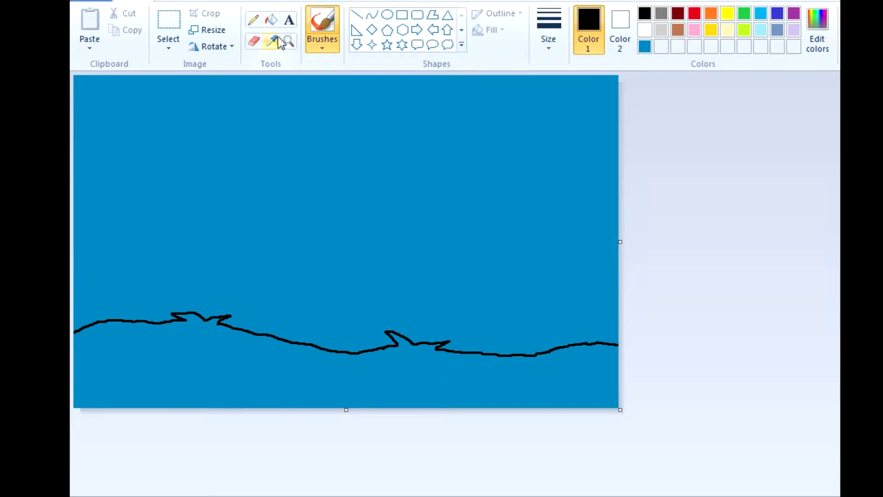
Step: Fill the ground below the hill line with a custom dark green
click(271, 23)
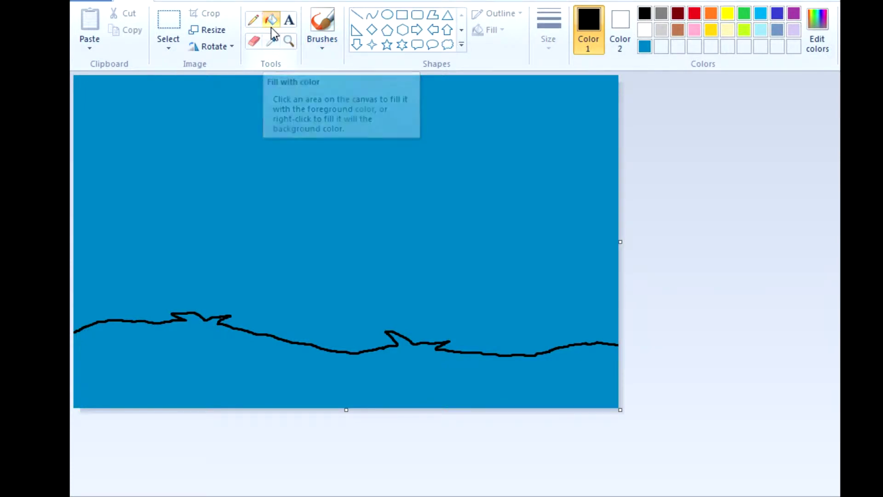
click(816, 38)
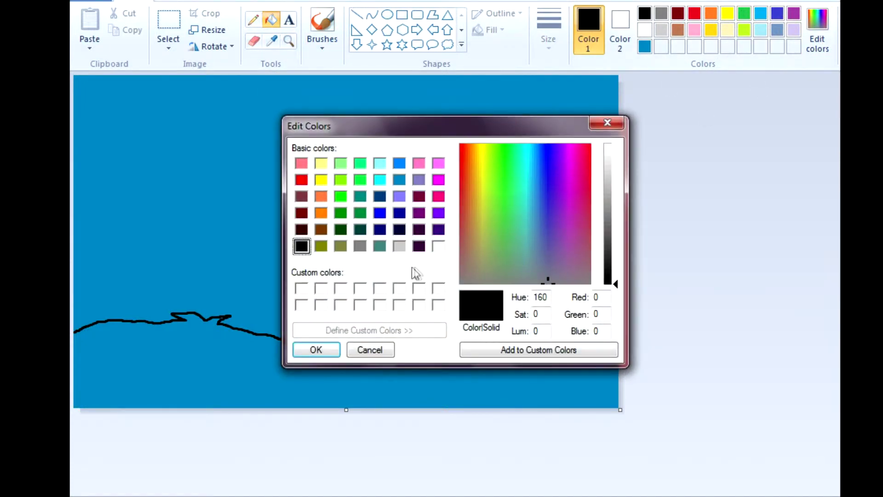
click(341, 230)
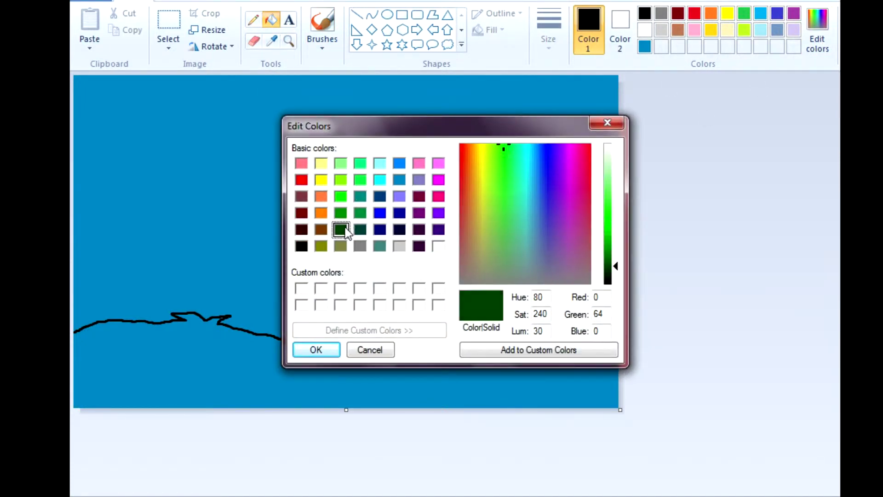
click(332, 350)
click(280, 363)
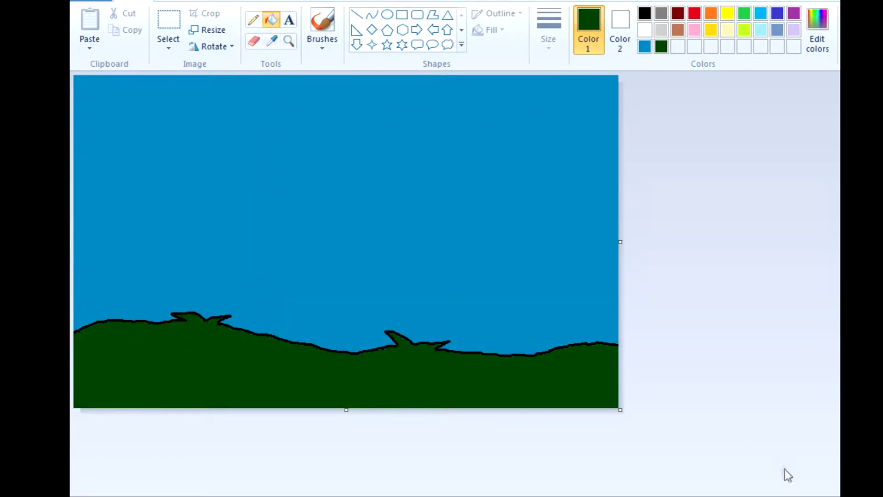
click(819, 494)
scroll(782, 483, down, 5)
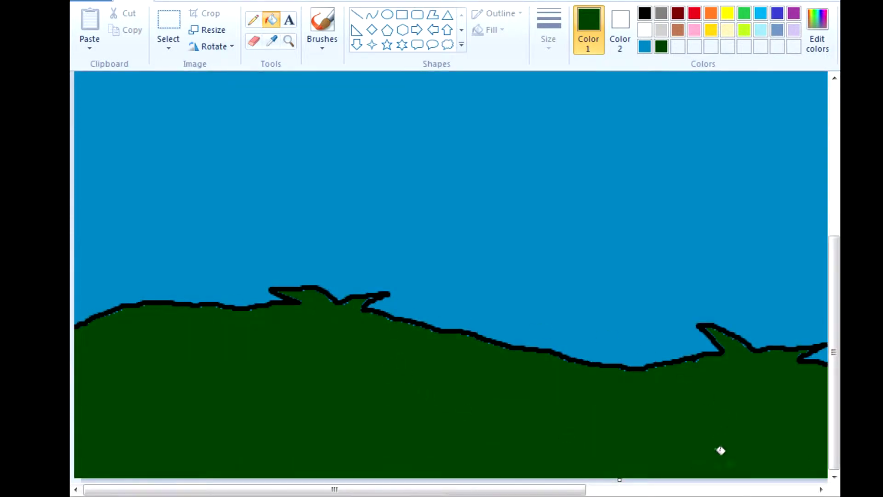
click(822, 492)
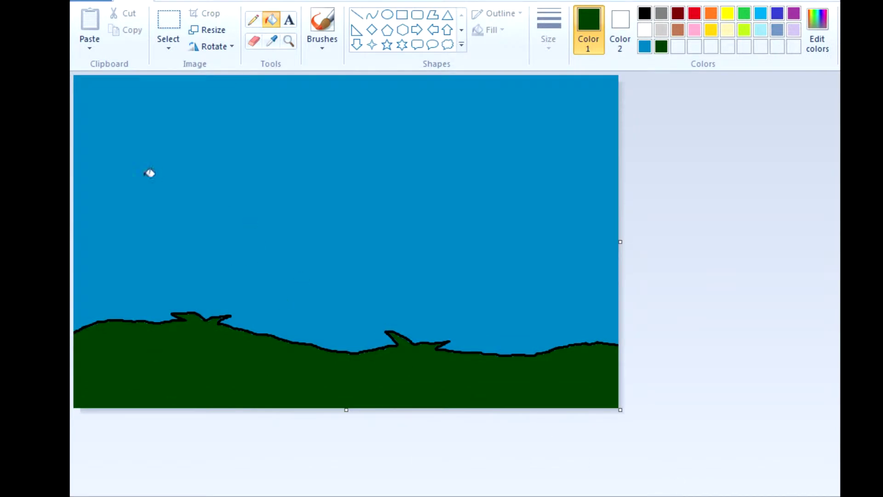
Step: Set up a basic black brush at the thickest size
click(323, 23)
click(322, 48)
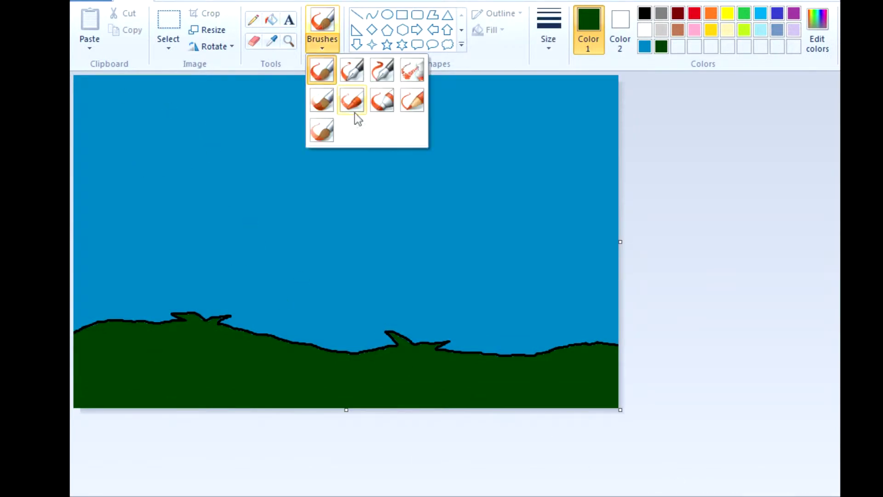
click(318, 72)
click(552, 28)
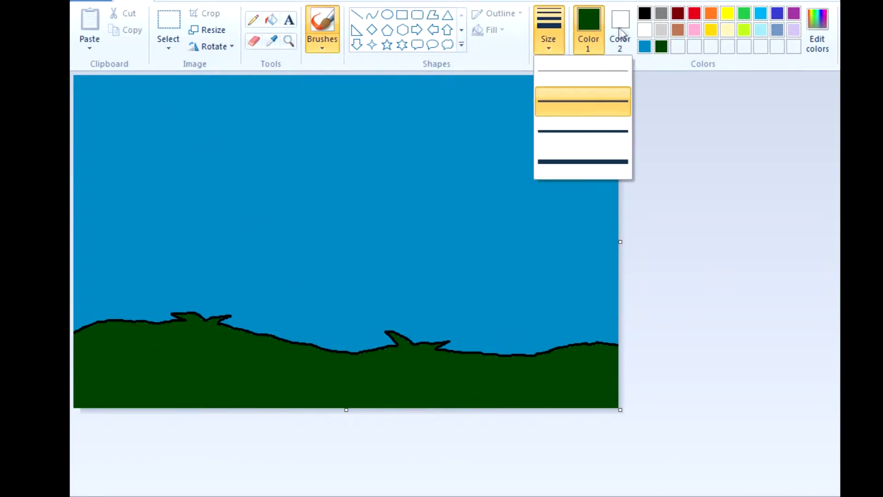
click(644, 14)
click(644, 14)
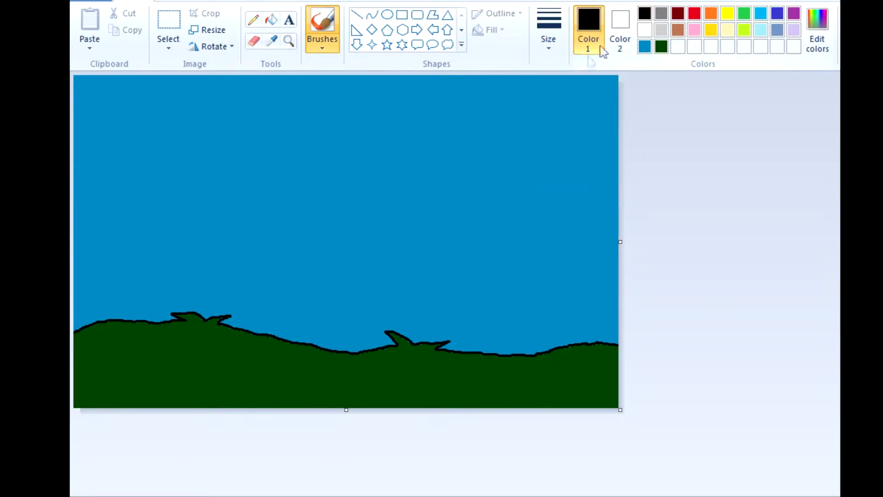
click(559, 50)
click(561, 171)
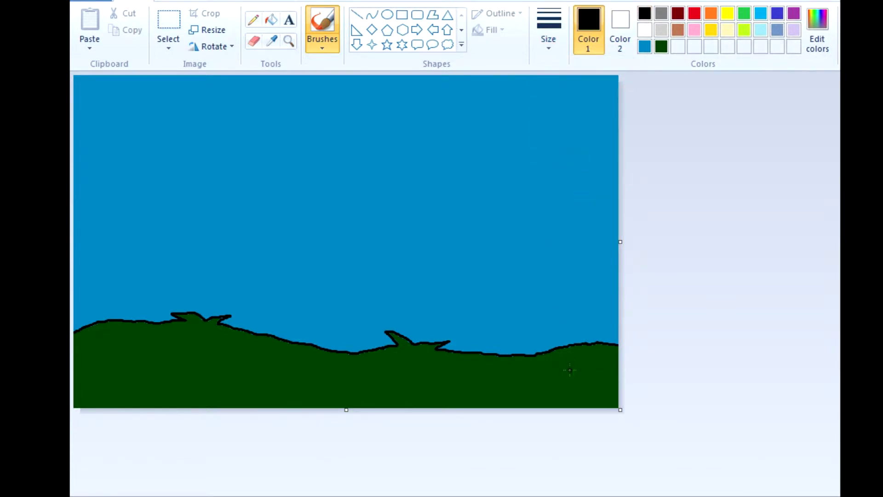
Step: Retrace the left and middle of the hill outline with the thick black brush
scroll(833, 240, up, 1)
drag(832, 240, 831, 391)
mouse_move(76, 326)
mouse_down()
mouse_move(145, 303)
mouse_move(250, 312)
mouse_move(295, 301)
mouse_move(272, 288)
mouse_move(319, 290)
mouse_move(338, 306)
mouse_move(376, 297)
mouse_up()
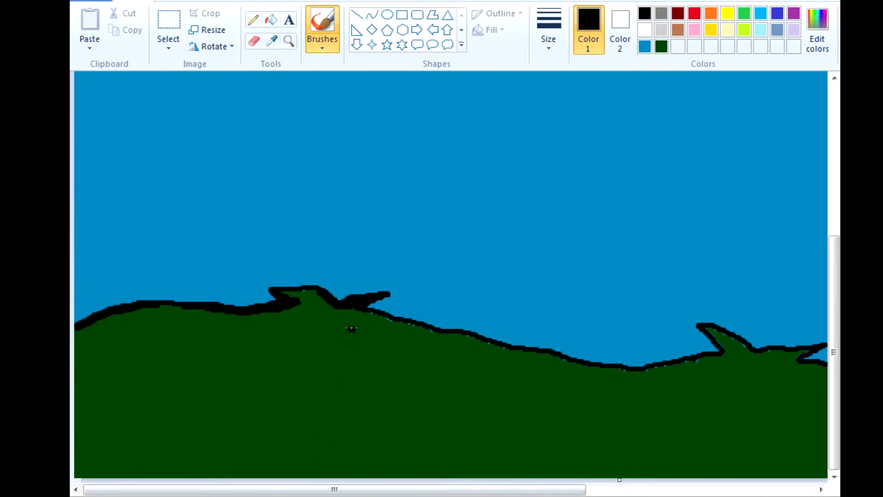
drag(363, 309, 509, 348)
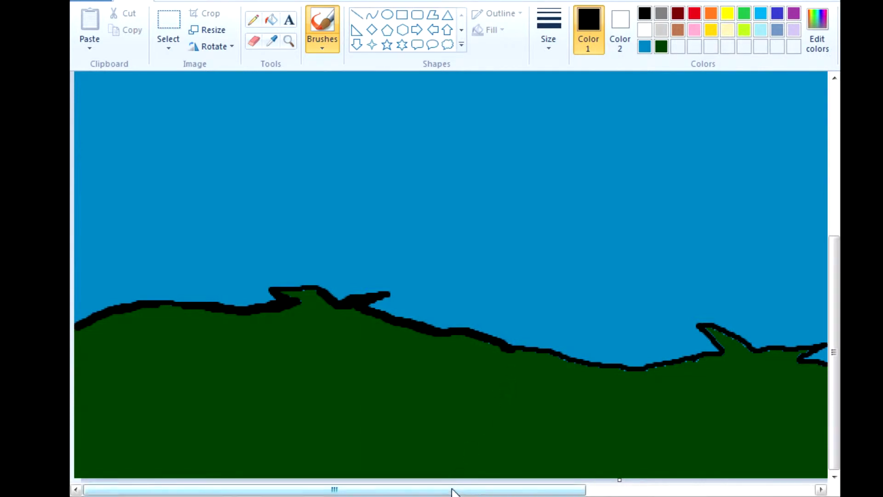
drag(451, 489, 641, 489)
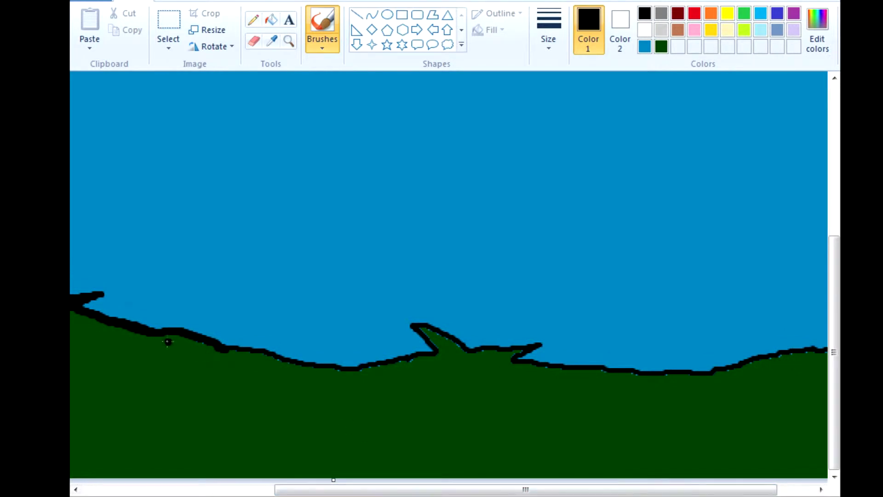
mouse_move(226, 352)
mouse_down()
mouse_move(360, 373)
mouse_move(409, 358)
mouse_up()
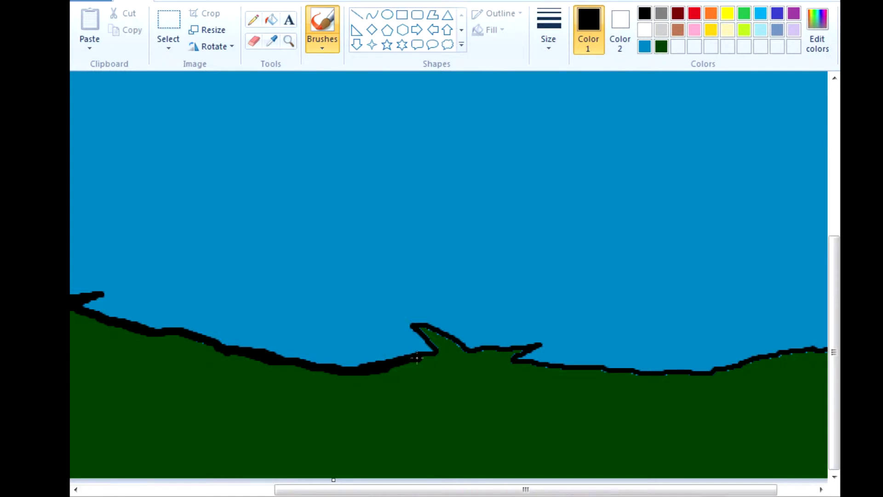
mouse_move(417, 357)
mouse_down()
mouse_move(440, 355)
mouse_move(415, 325)
mouse_move(433, 323)
mouse_move(474, 356)
mouse_up()
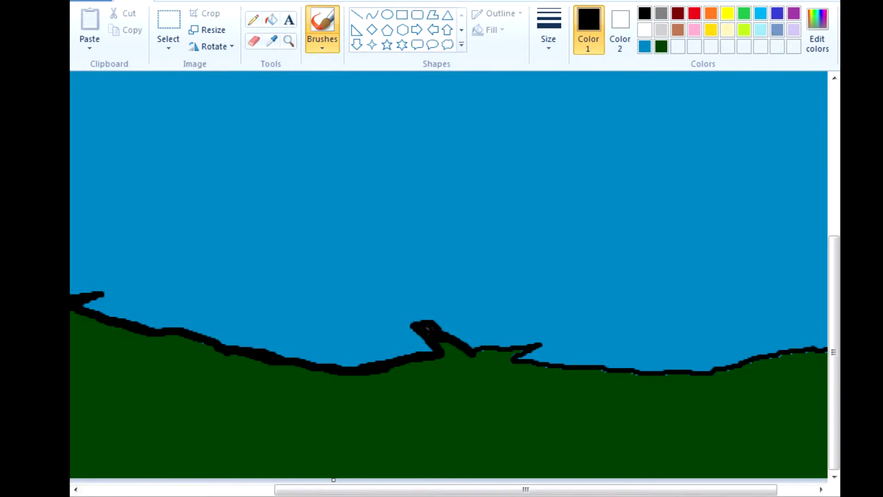
Step: Thicken the spike tip and carry the thick ridge line to the right edge
mouse_move(427, 325)
mouse_down()
mouse_move(402, 319)
mouse_move(434, 334)
mouse_move(426, 347)
mouse_move(487, 344)
mouse_move(396, 316)
mouse_up()
drag(472, 349, 545, 343)
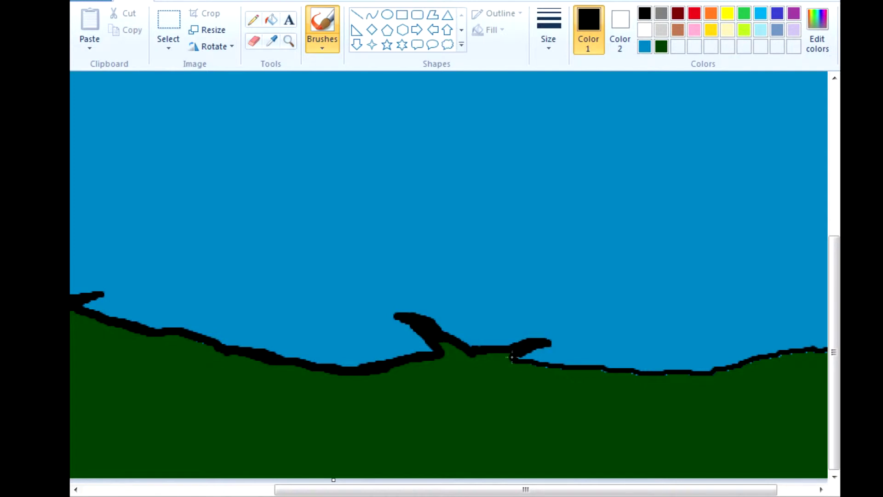
drag(424, 491, 461, 490)
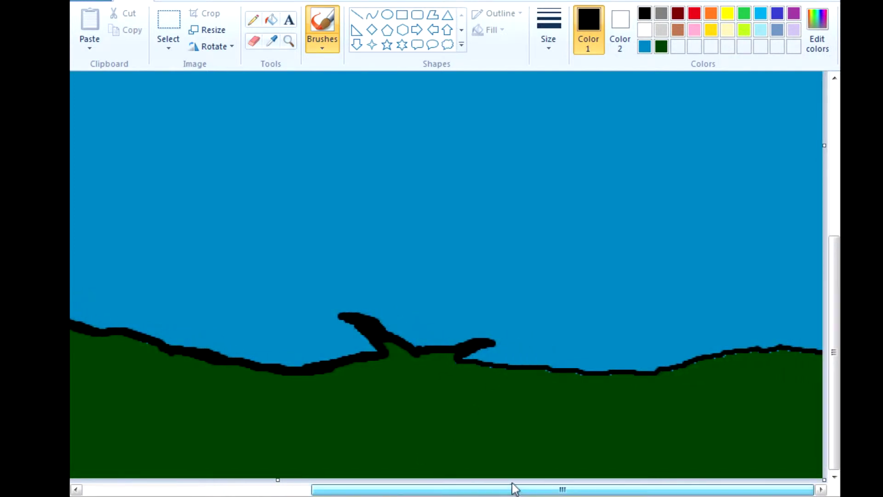
drag(458, 363, 622, 374)
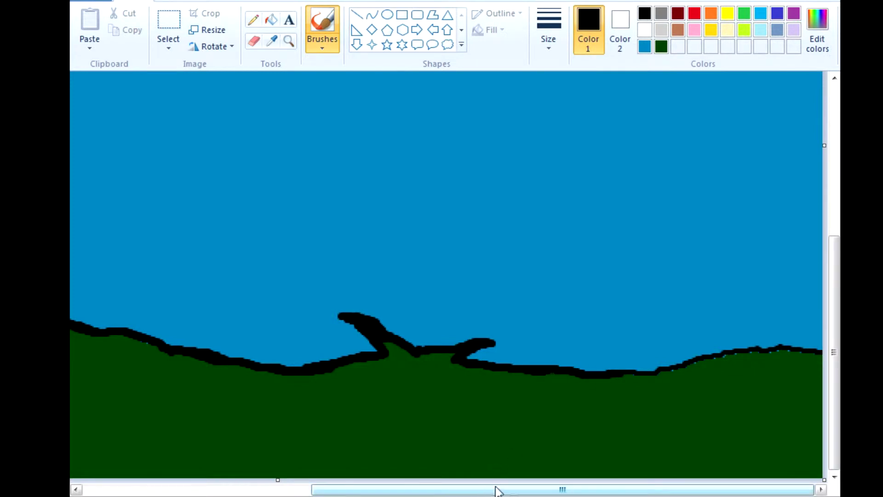
drag(671, 370, 769, 352)
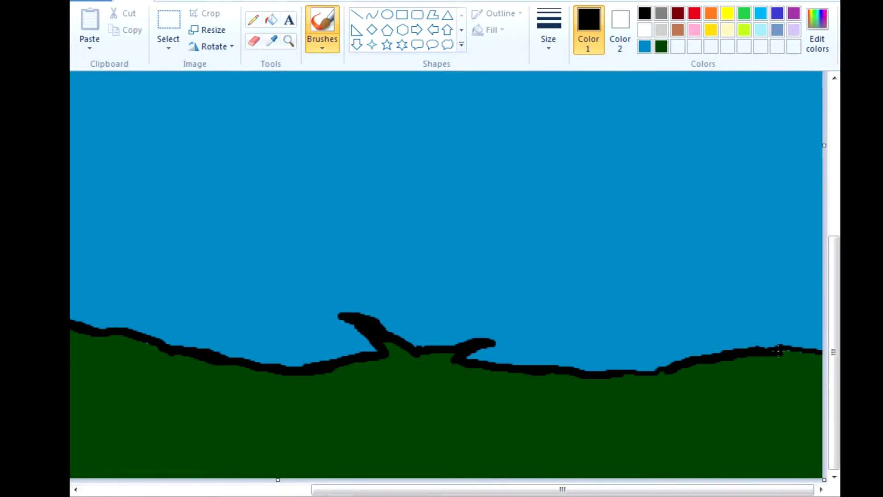
drag(814, 352, 828, 357)
key(ctrl+Page_Down)
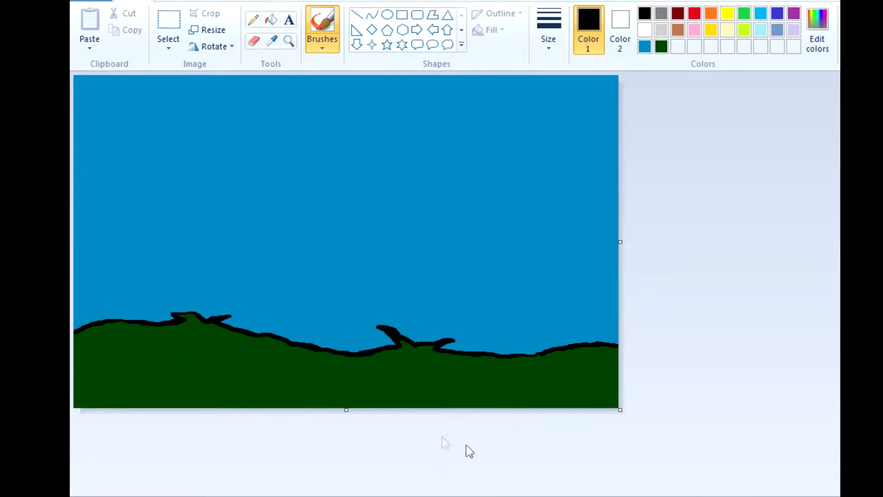
Step: Pick a thinner brush line width and zoom in on the hills
click(116, 2)
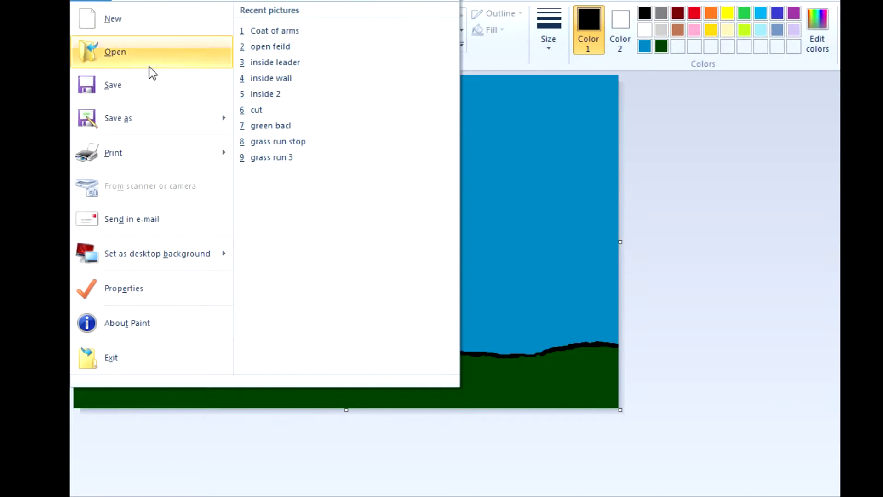
click(274, 30)
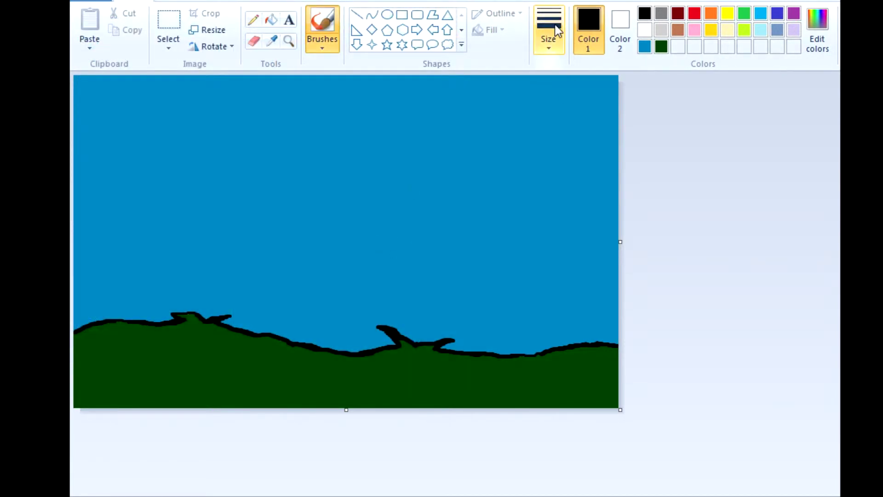
click(532, 28)
click(554, 107)
scroll(795, 300, up, 1)
drag(833, 294, 814, 453)
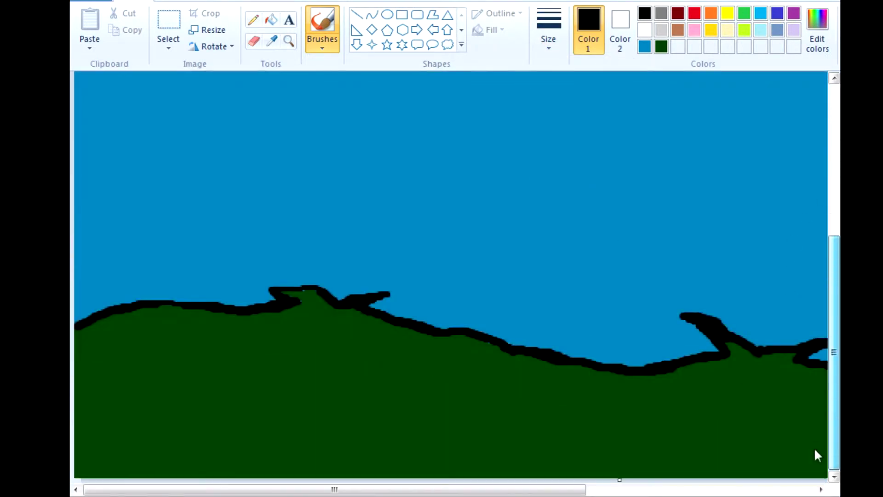
scroll(720, 477, down, 1)
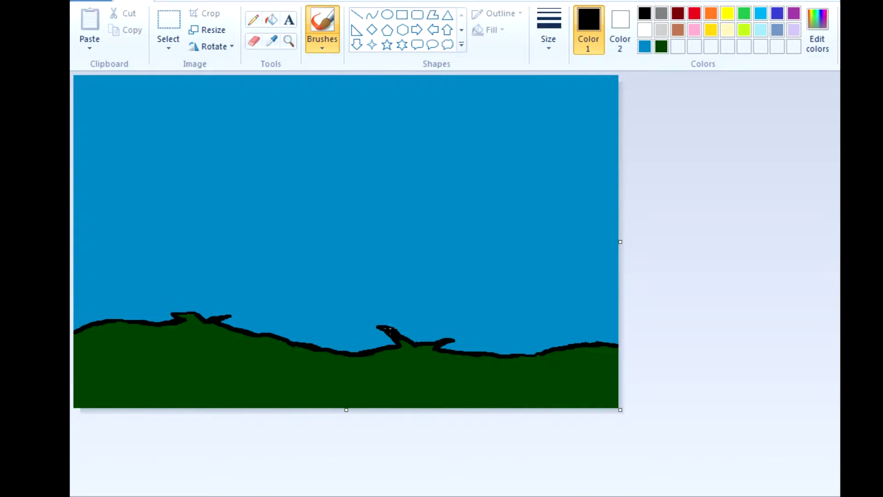
key(ctrl+Page_Up)
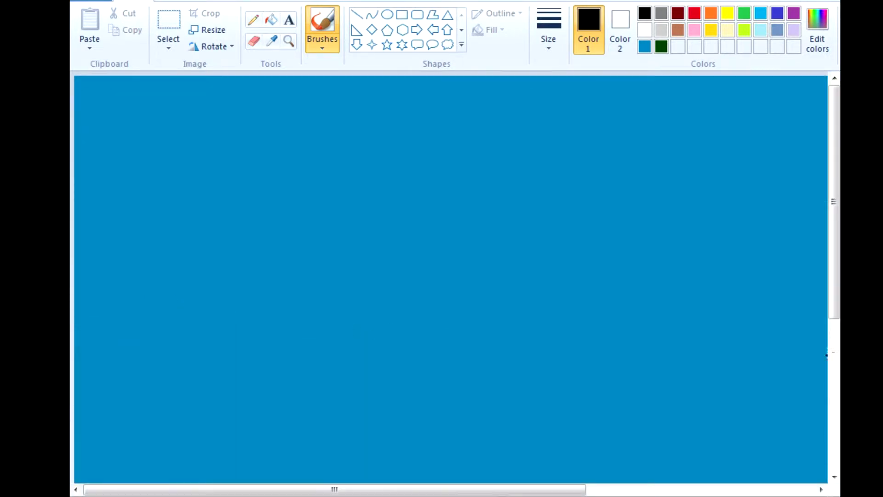
drag(835, 294, 835, 424)
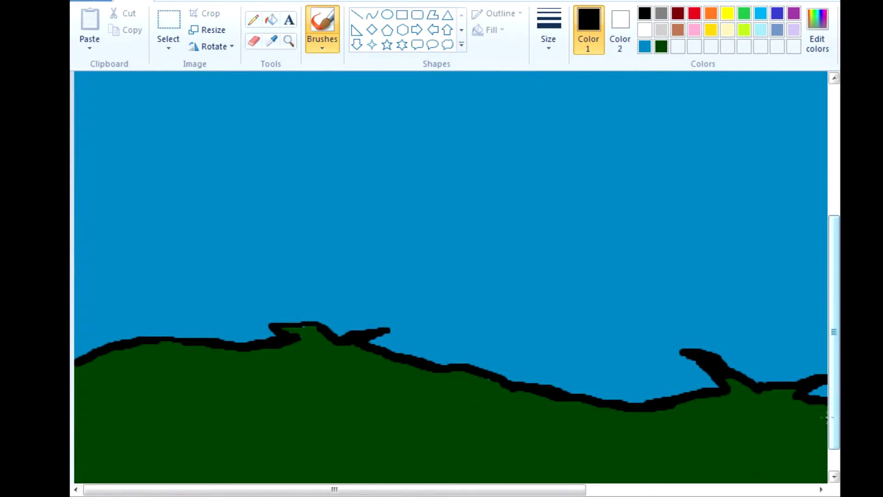
scroll(792, 417, down, 1)
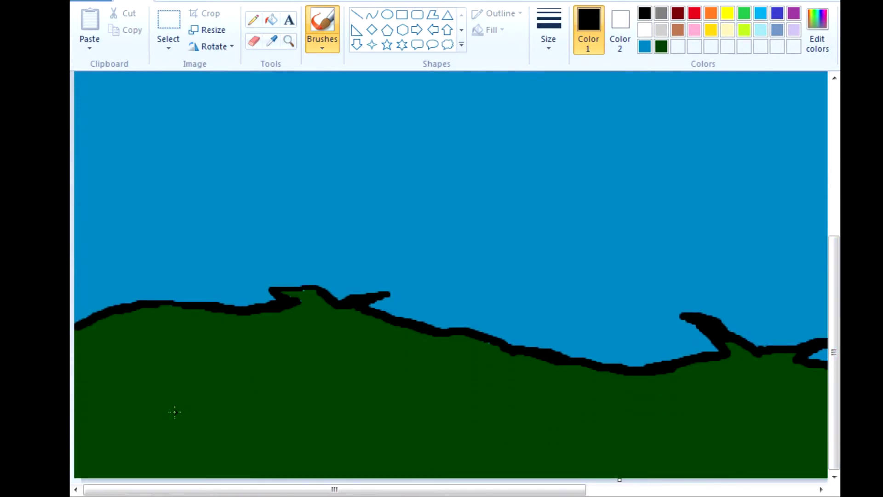
Step: Draw three small black hook-shaped grass tufts across the green hill
mouse_move(204, 380)
mouse_down()
mouse_move(199, 373)
mouse_move(212, 368)
mouse_move(229, 375)
mouse_up()
mouse_move(577, 417)
mouse_down()
mouse_move(622, 403)
mouse_move(614, 419)
mouse_up()
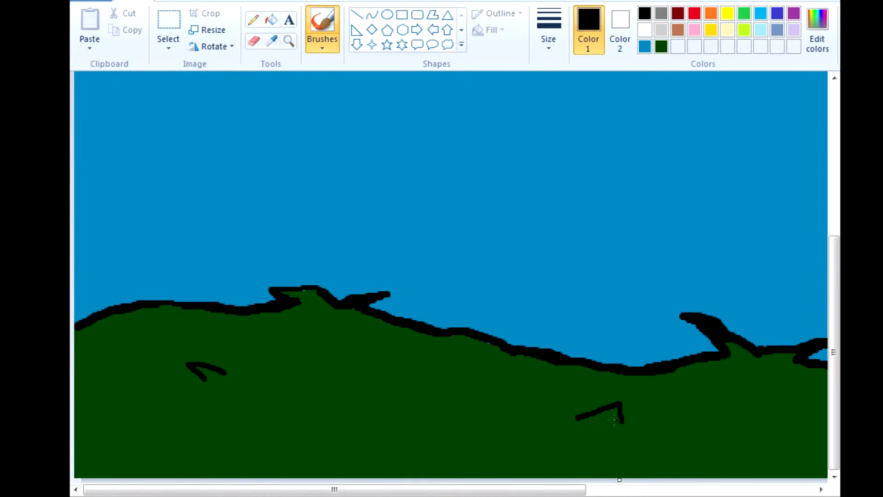
drag(414, 490, 644, 490)
mouse_move(670, 431)
mouse_down()
mouse_move(692, 401)
mouse_move(700, 422)
mouse_up()
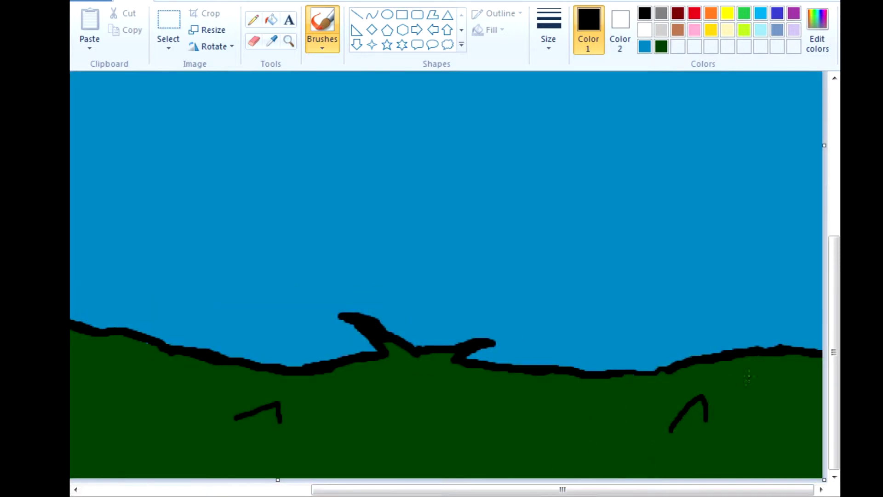
scroll(194, 274, down, 2)
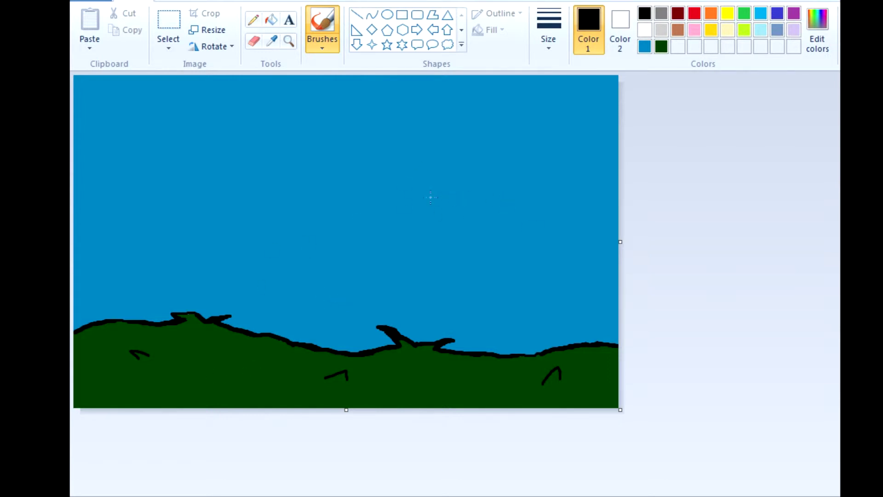
Step: Save the picture as the JPEG 'Green grass 01' in the Pictures library
click(91, 2)
click(148, 120)
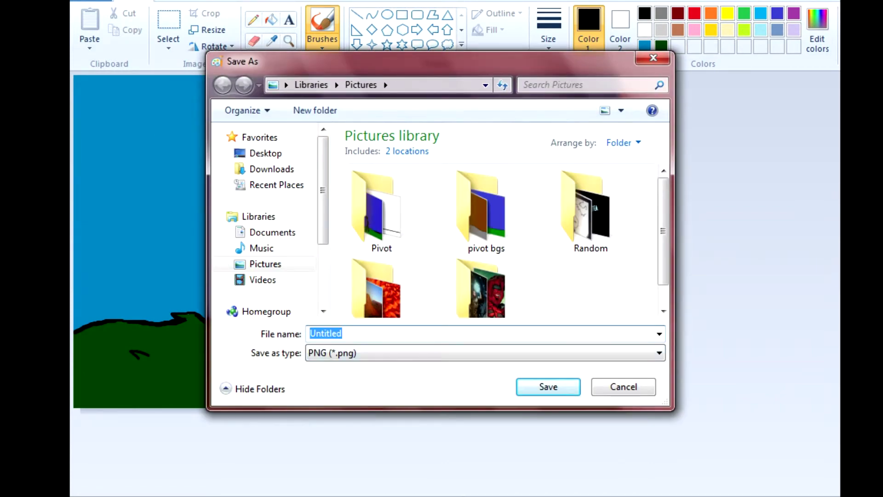
click(417, 353)
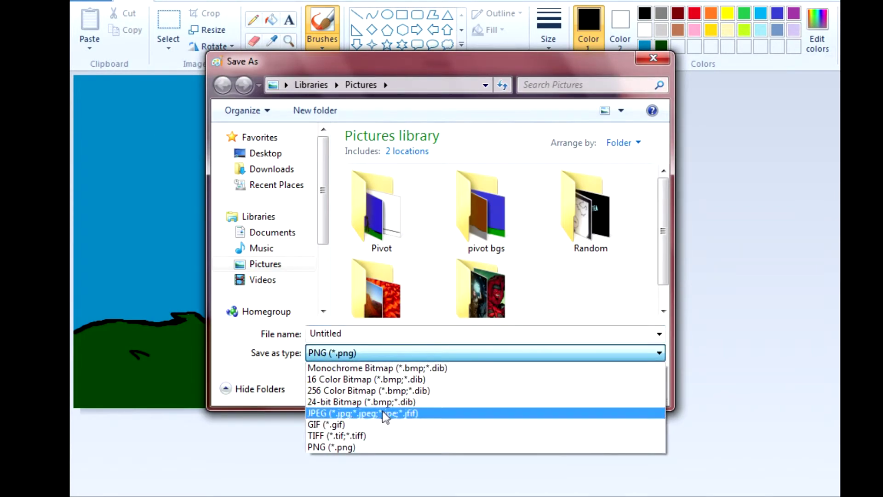
click(386, 413)
click(326, 333)
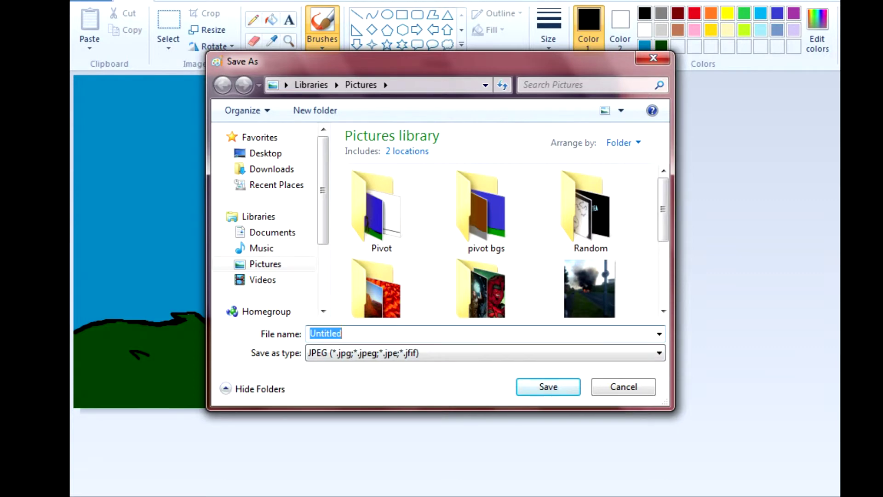
text(Gre)
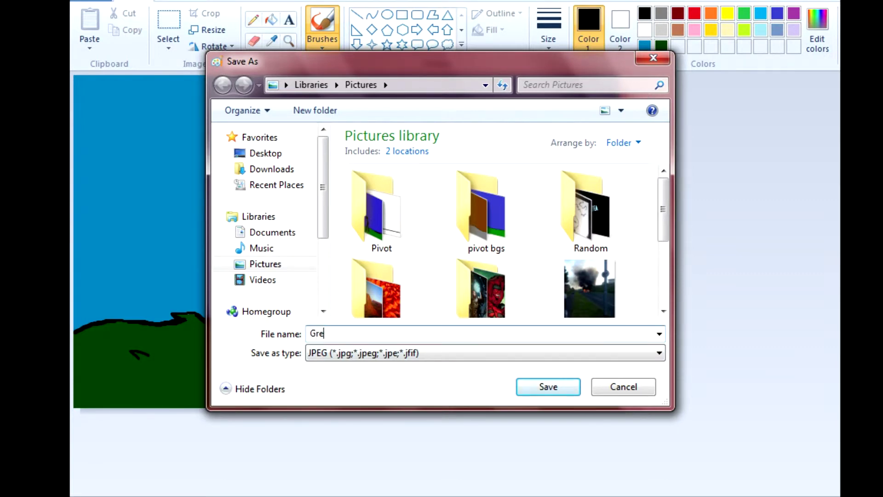
text(en fe)
key(BackSpace)
key(BackSpace)
text(grass 01)
click(540, 388)
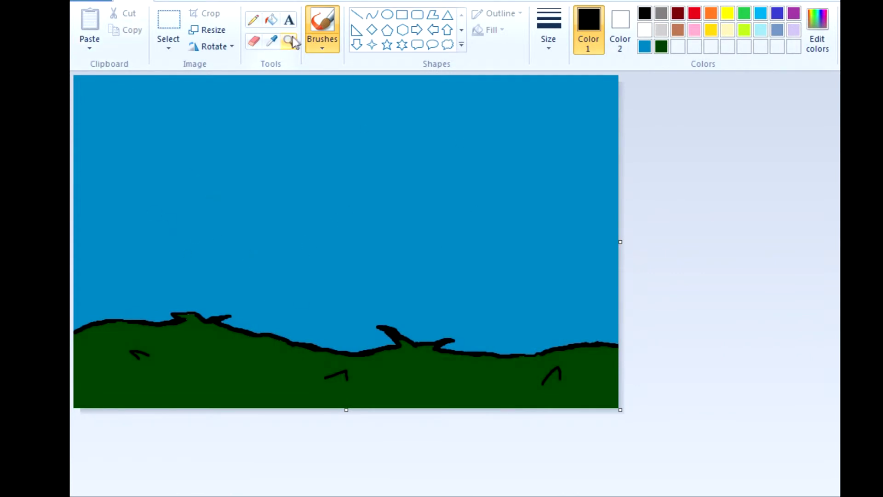
Step: With a dark green brush, trace the outline and arc a new rounded hilltop
click(322, 23)
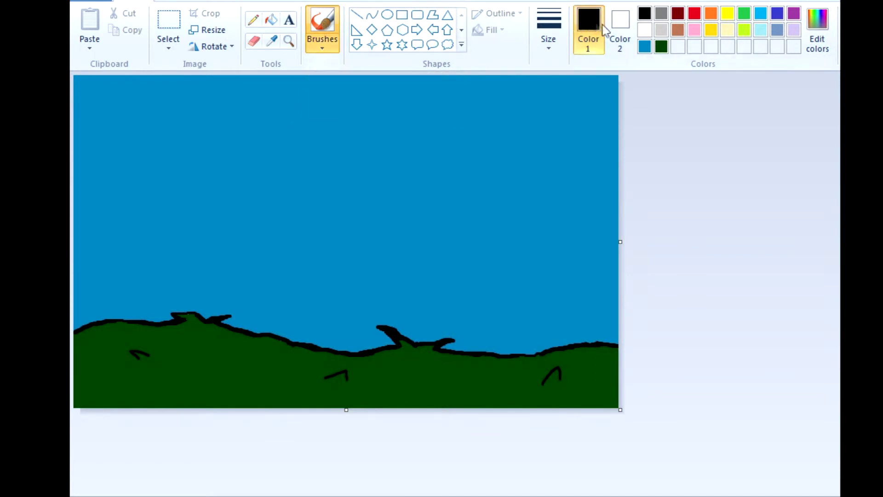
click(662, 46)
click(549, 28)
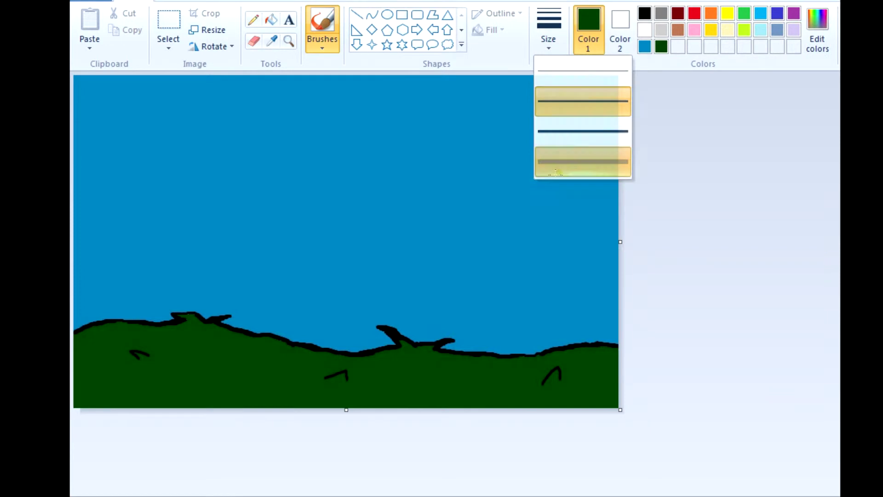
click(584, 158)
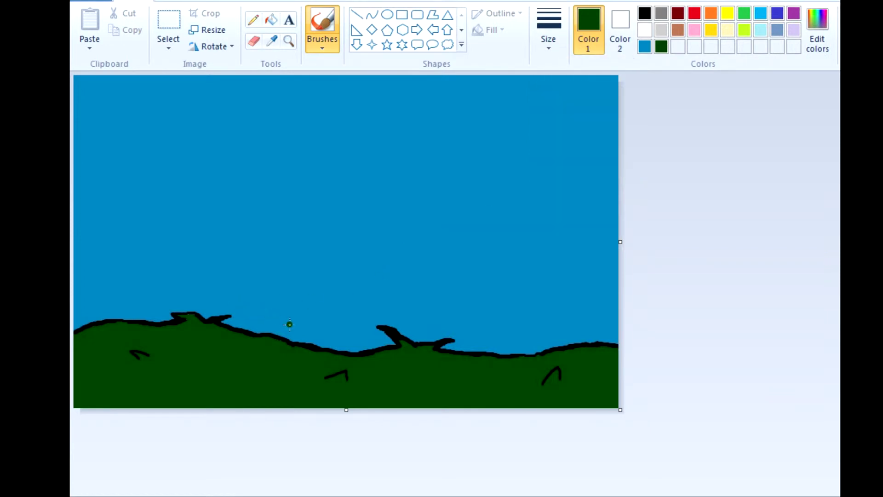
drag(286, 327, 254, 333)
drag(106, 321, 73, 311)
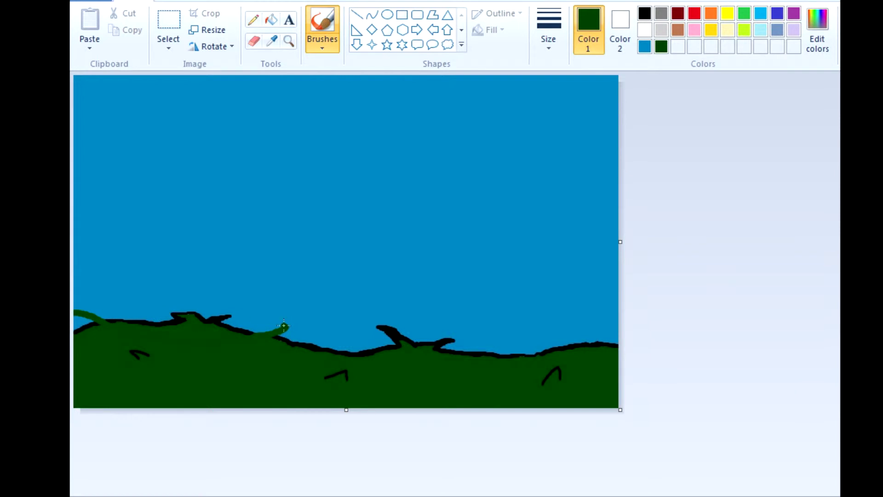
mouse_move(283, 326)
mouse_down()
mouse_move(366, 323)
mouse_move(466, 354)
mouse_up()
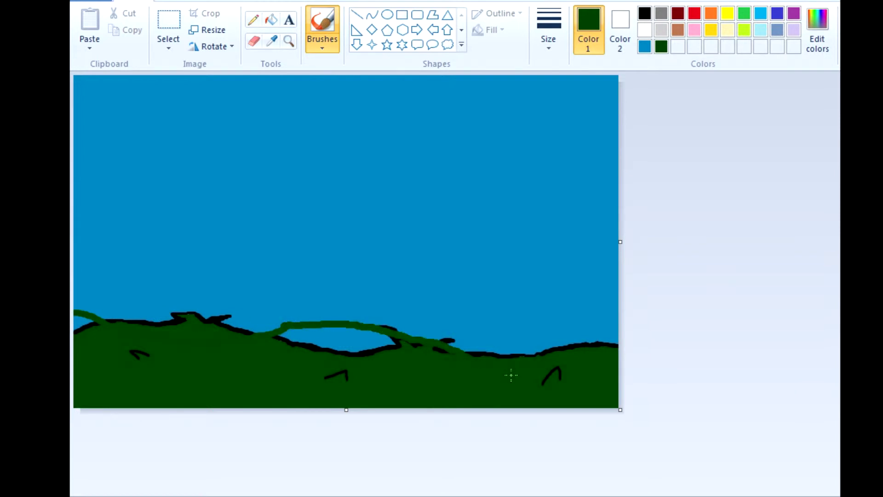
Step: Fill the blue pocket under the hilltop green and paint over the black outline
click(271, 20)
click(351, 325)
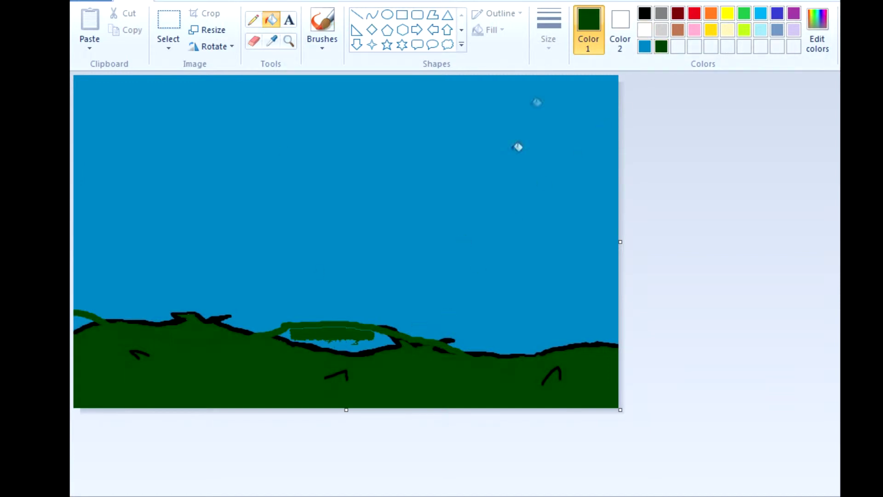
click(322, 20)
mouse_move(400, 346)
mouse_down()
mouse_move(290, 330)
mouse_move(347, 325)
mouse_move(397, 346)
mouse_move(339, 346)
mouse_move(368, 347)
mouse_move(365, 358)
mouse_move(357, 351)
mouse_move(412, 344)
mouse_move(300, 336)
mouse_up()
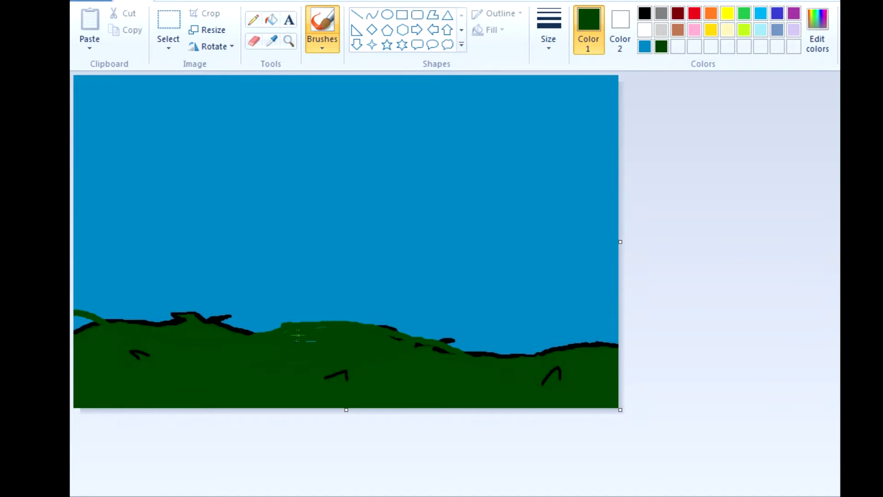
Step: Cover the black grass marks and outline ends with dark green brush strokes
mouse_move(346, 330)
mouse_down()
mouse_move(439, 352)
mouse_move(390, 338)
mouse_up()
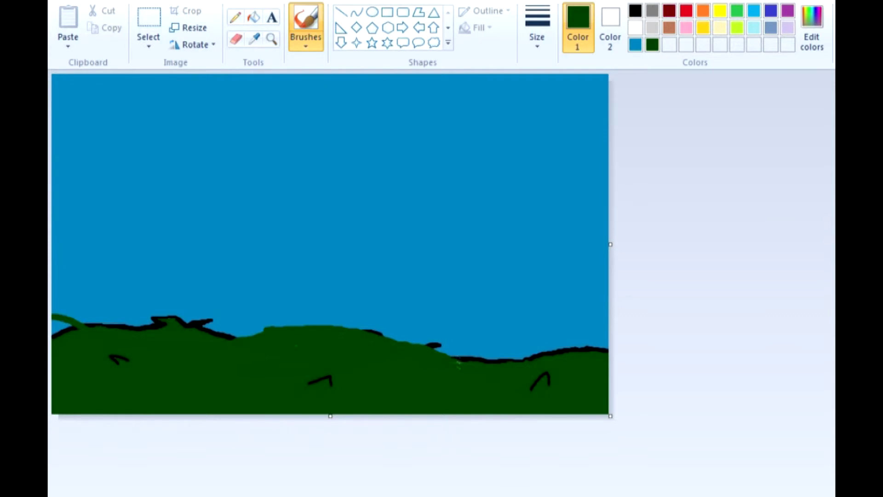
mouse_move(538, 382)
mouse_down()
mouse_move(521, 394)
mouse_move(538, 370)
mouse_up()
drag(309, 383, 330, 378)
mouse_move(468, 362)
mouse_down()
mouse_move(521, 348)
mouse_move(607, 342)
mouse_up()
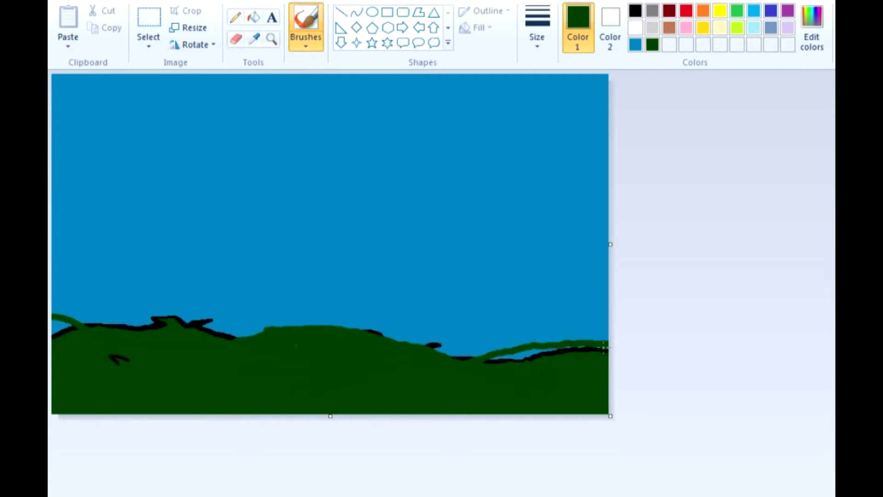
drag(506, 356, 584, 345)
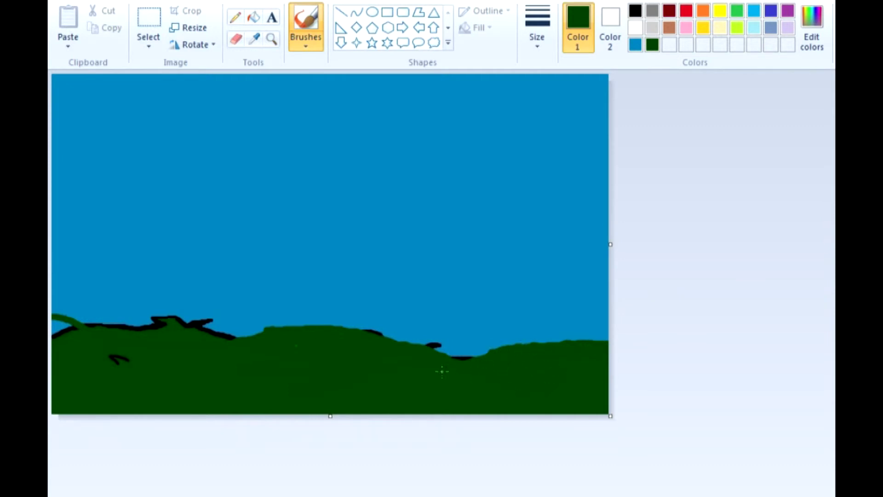
mouse_move(125, 359)
mouse_down()
mouse_move(140, 350)
mouse_move(114, 354)
mouse_up()
mouse_move(210, 331)
mouse_down()
mouse_move(263, 334)
mouse_move(246, 337)
mouse_up()
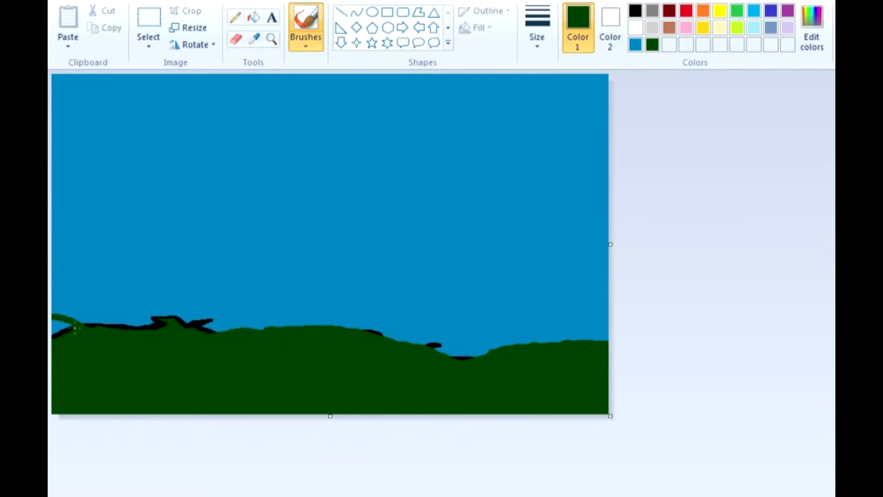
drag(76, 330, 54, 330)
Step: Paint winding blue river curves across the hills, undoing the last bad stroke
click(635, 45)
mouse_move(94, 324)
mouse_down()
mouse_move(173, 341)
mouse_move(232, 330)
mouse_up()
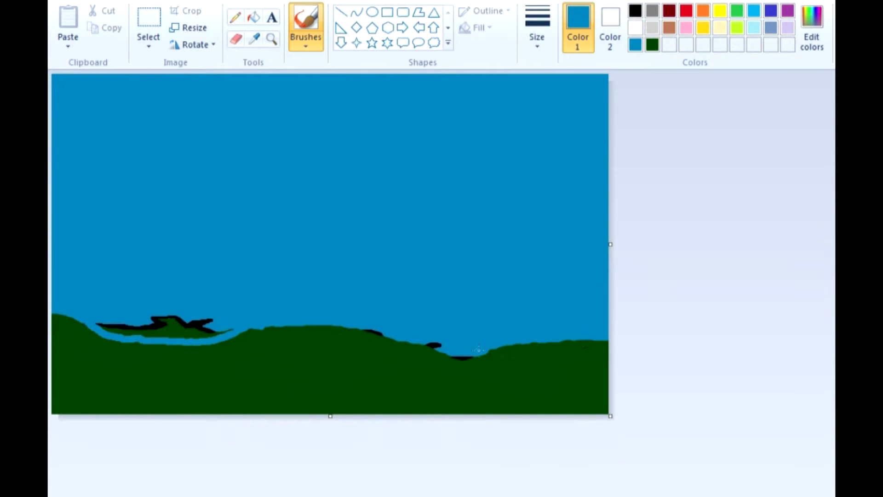
mouse_move(478, 350)
mouse_down()
mouse_move(573, 368)
mouse_move(617, 340)
mouse_move(554, 368)
mouse_move(494, 352)
mouse_move(571, 358)
mouse_move(598, 349)
mouse_move(544, 378)
mouse_move(512, 352)
mouse_move(559, 364)
mouse_move(582, 345)
mouse_move(511, 346)
mouse_move(494, 358)
mouse_up()
key(ctrl+z)
Step: Paint a leftover green sliver blue, then drag the runner's foot into a wider stride
drag(561, 348, 566, 355)
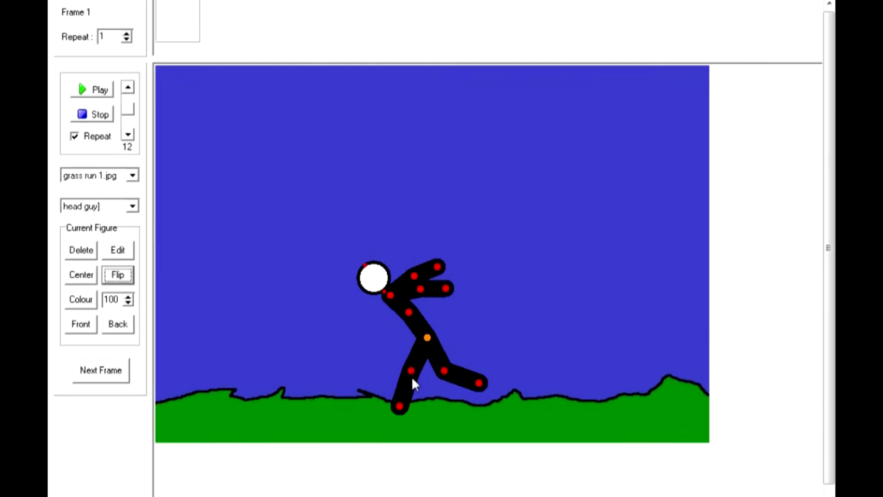
mouse_move(411, 369)
mouse_down()
mouse_move(402, 363)
mouse_move(427, 350)
mouse_up()
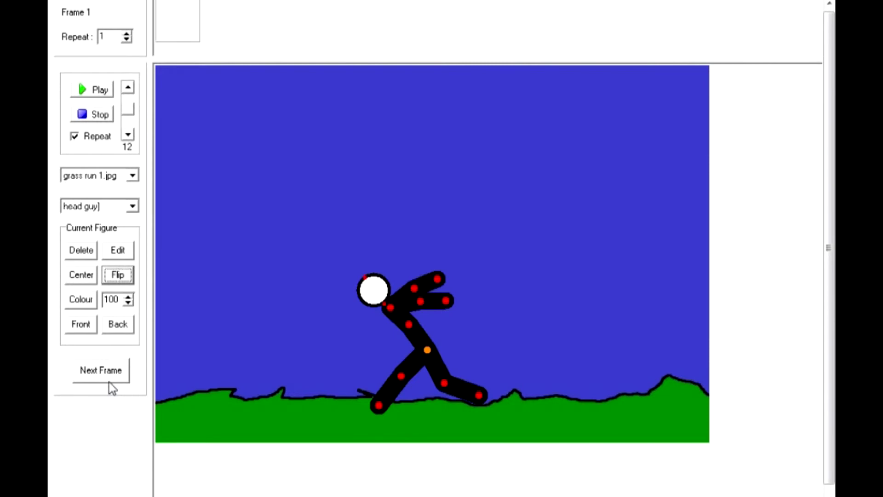
Step: Keep grass run 1.jpg as the background and store the running pose as frame 1
click(132, 175)
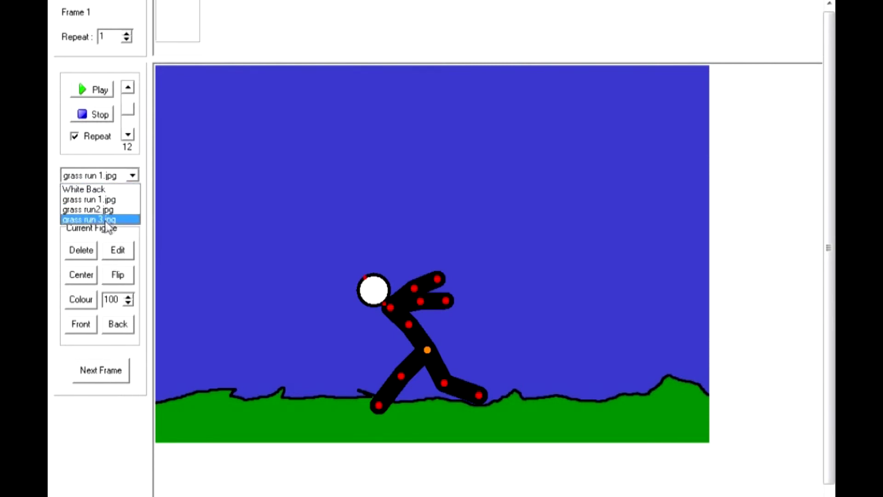
click(144, 160)
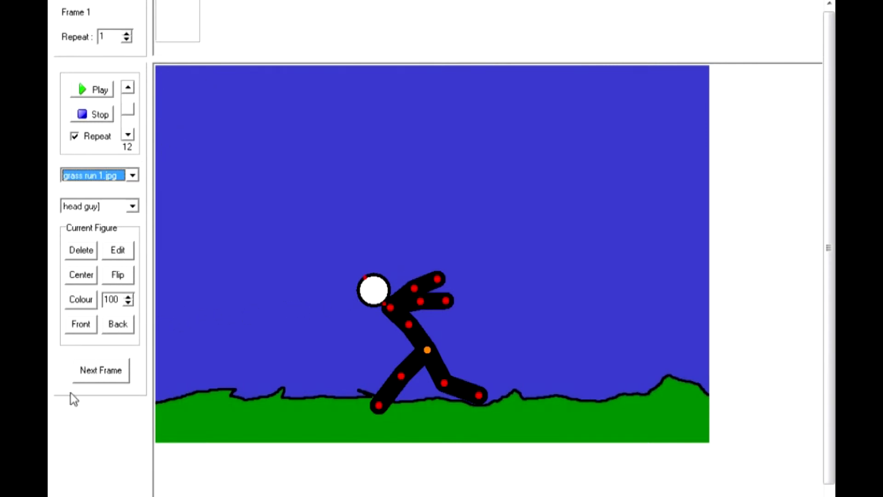
click(104, 377)
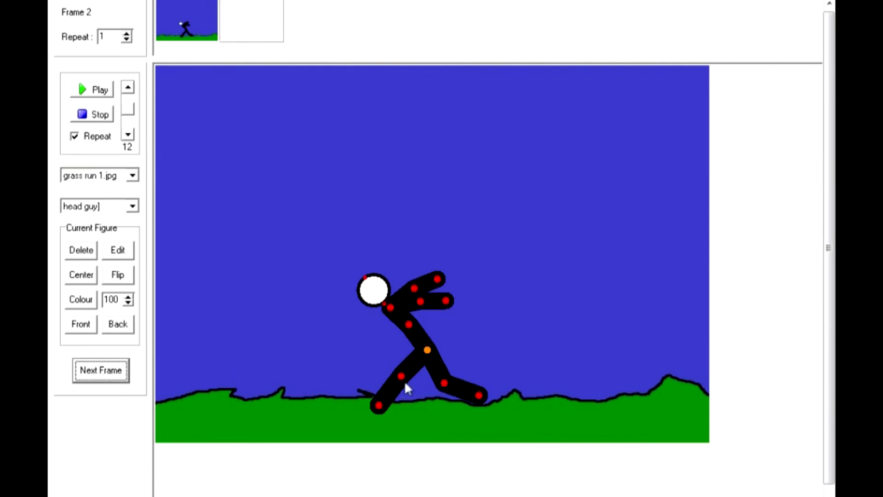
Step: Raise playback speed to 13 and pose the next stride with legs swung and figure lifted
click(127, 88)
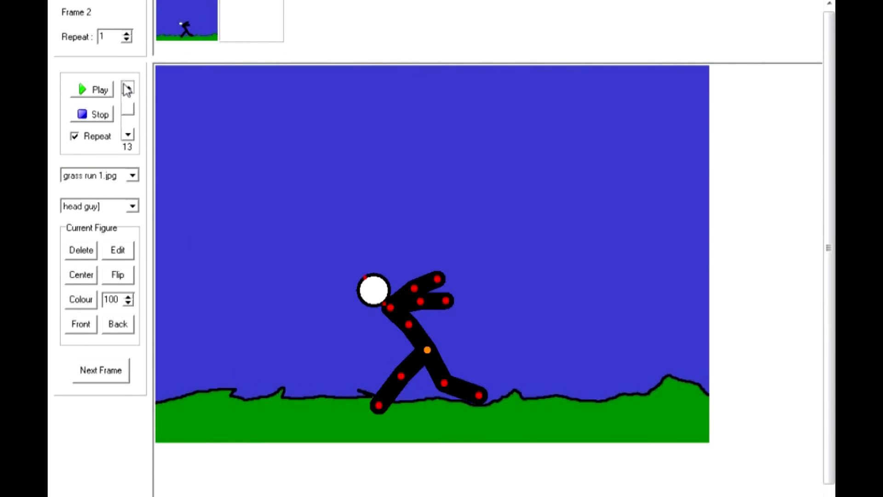
drag(404, 375, 412, 384)
drag(429, 349, 430, 339)
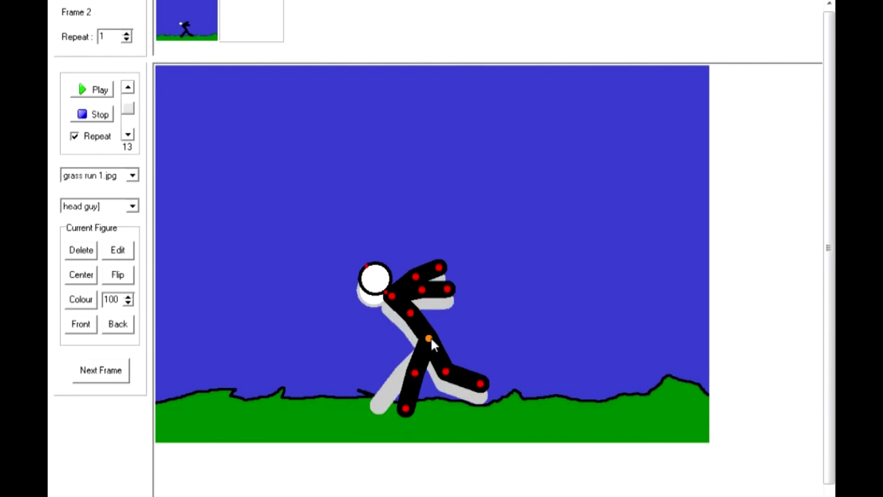
drag(445, 372, 436, 375)
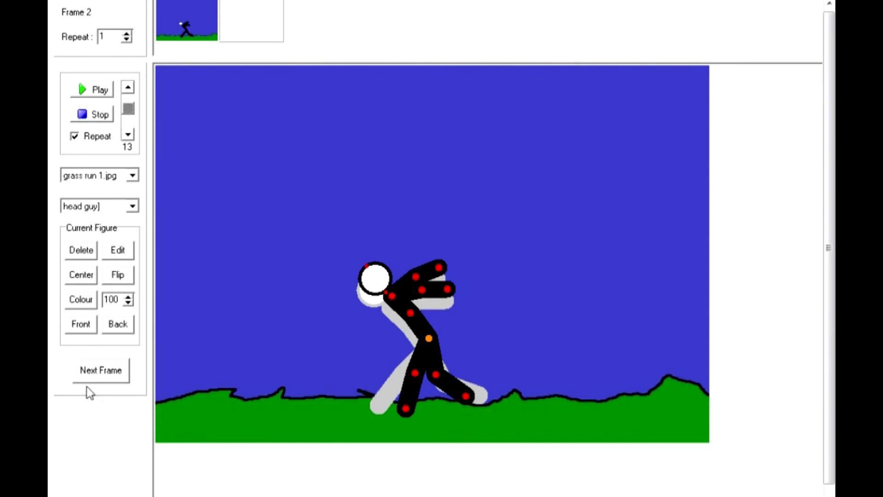
click(94, 372)
Step: Give frame 2 the grass run2.jpg background and save it
click(234, 37)
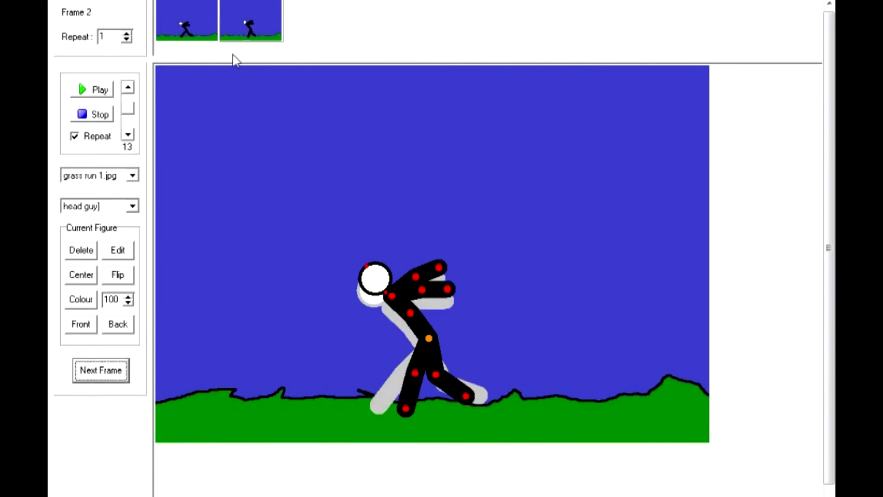
click(132, 176)
click(111, 212)
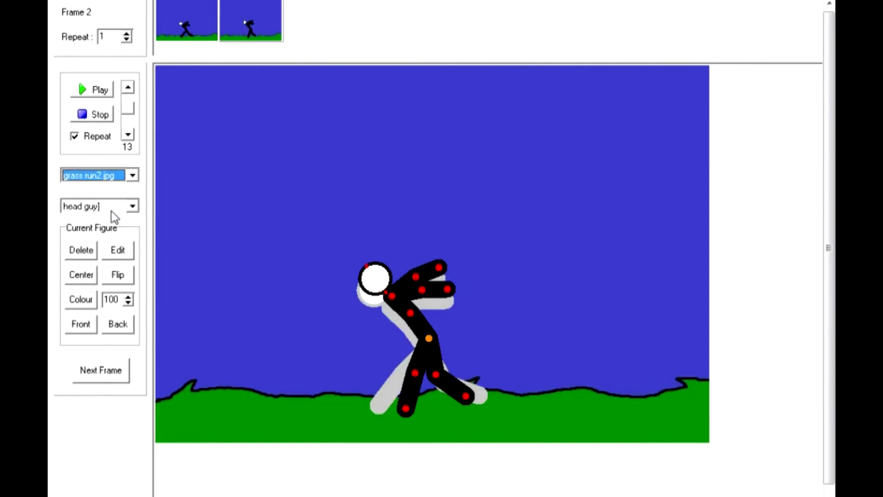
click(111, 374)
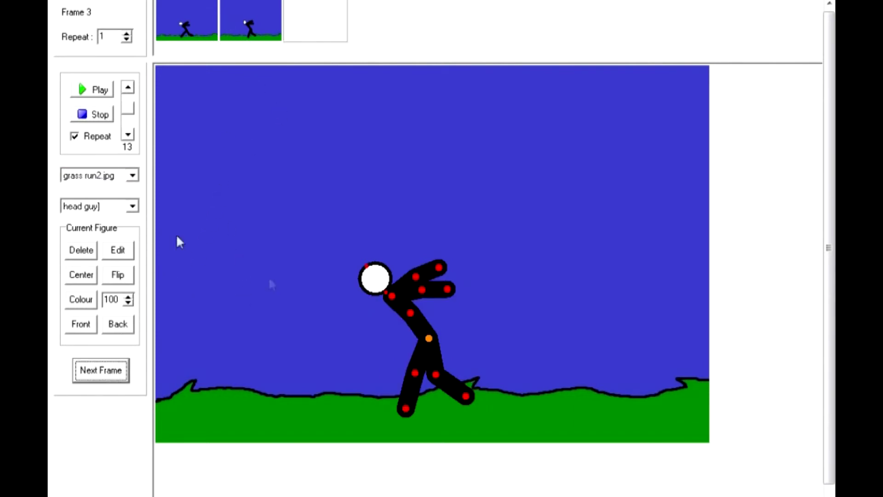
Step: Pose frame 3 with a straightened leg and raised figure over grass run 3.jpg and save it
mouse_move(416, 372)
mouse_down()
mouse_move(434, 376)
mouse_move(412, 371)
mouse_up()
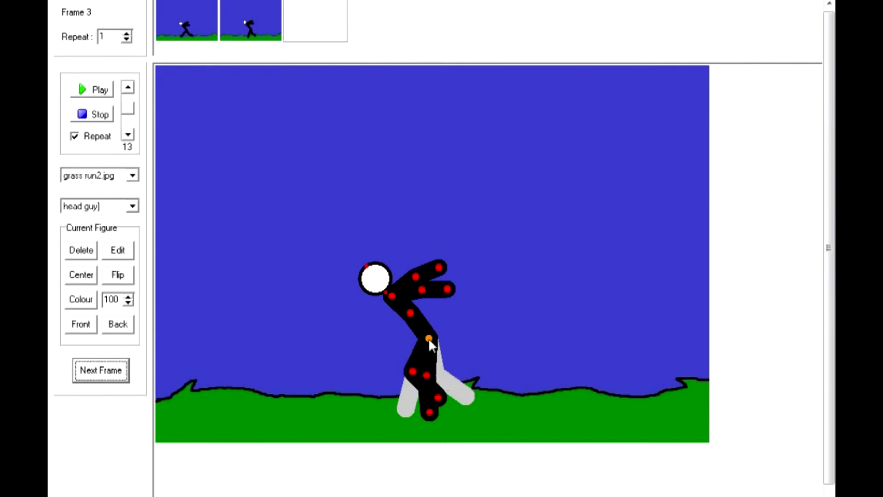
drag(429, 338, 429, 336)
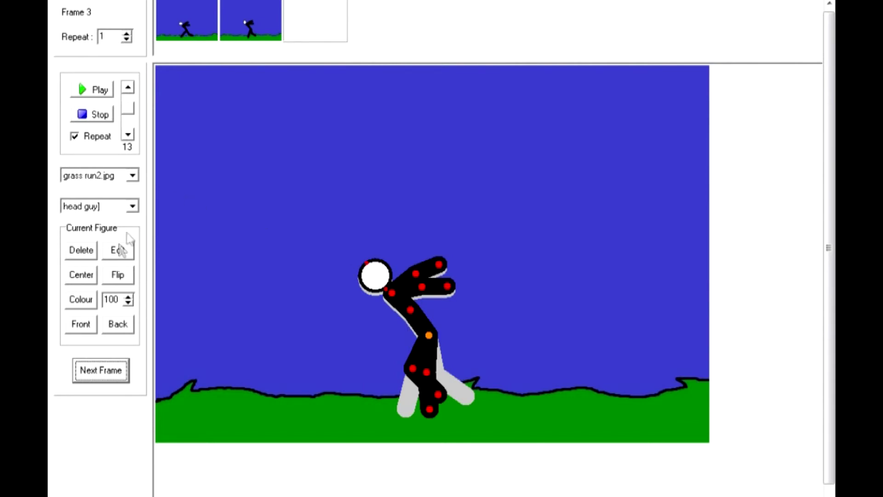
click(132, 176)
click(112, 219)
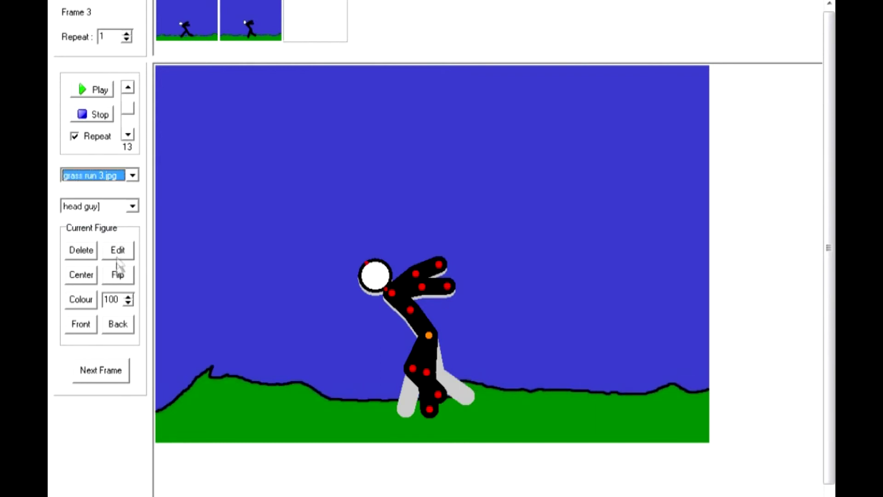
click(100, 373)
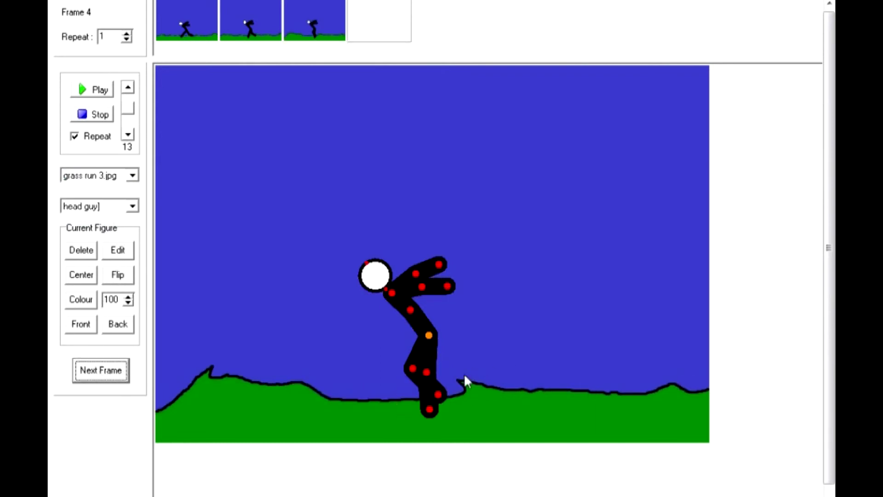
Step: Pose frame 4's new leg stride, lower the figure onto grass run 1.jpg, and save the frame
drag(429, 370, 404, 363)
mouse_move(438, 394)
mouse_down()
mouse_move(429, 409)
mouse_move(422, 399)
mouse_up()
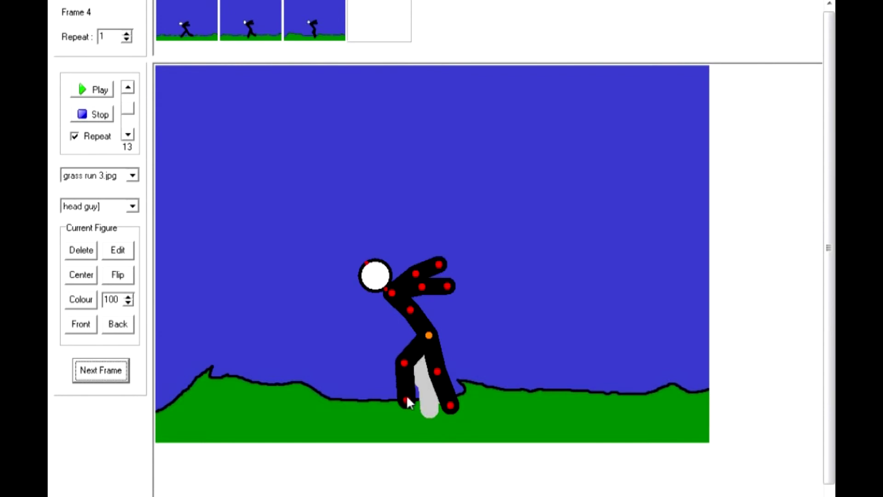
drag(443, 371, 442, 369)
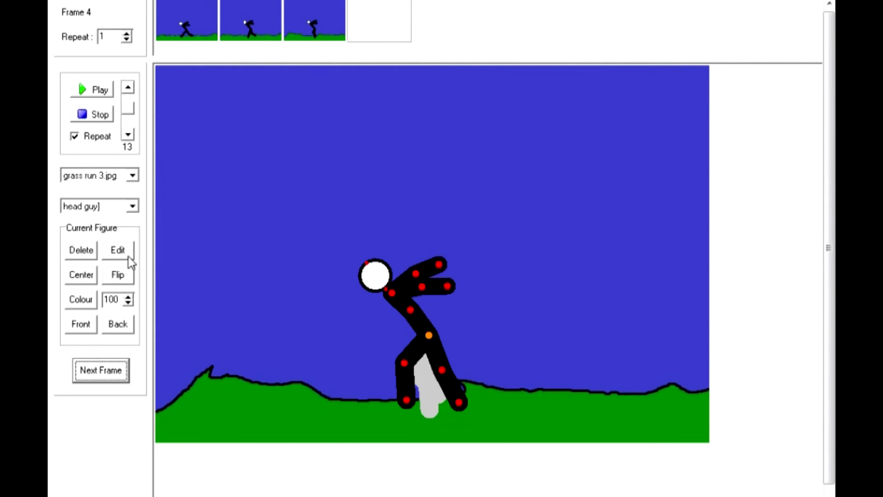
click(132, 175)
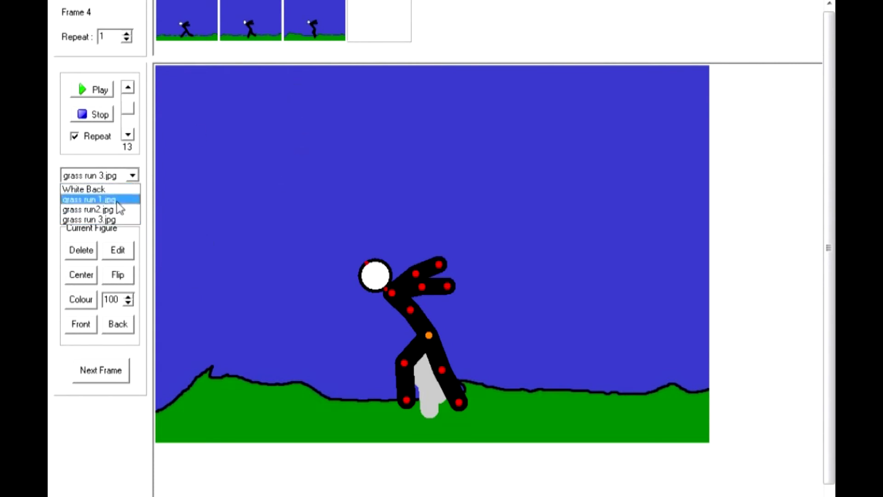
click(115, 199)
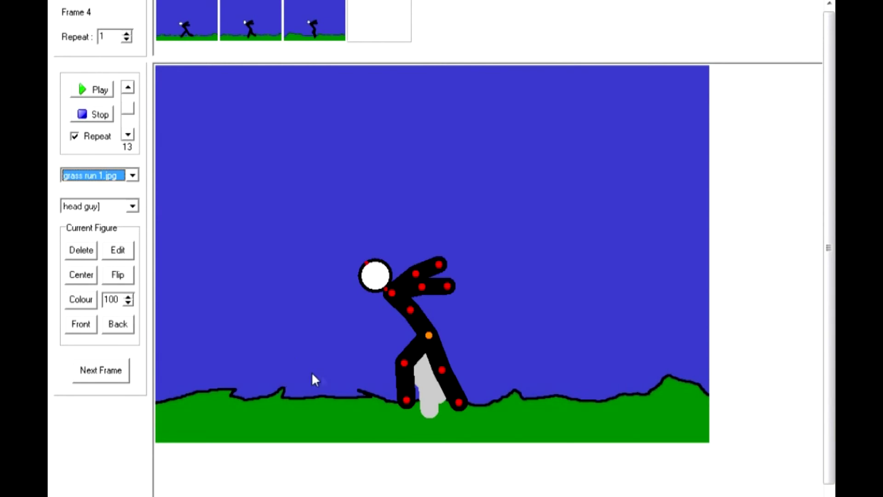
drag(432, 336, 432, 342)
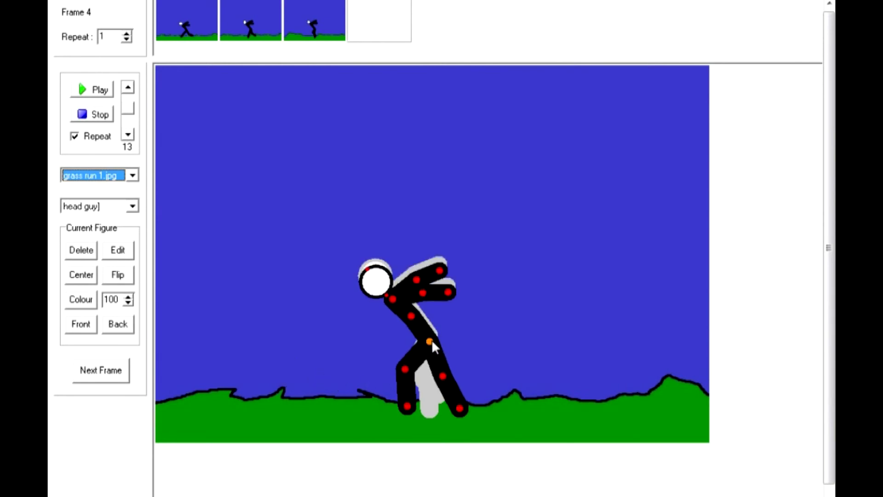
click(123, 372)
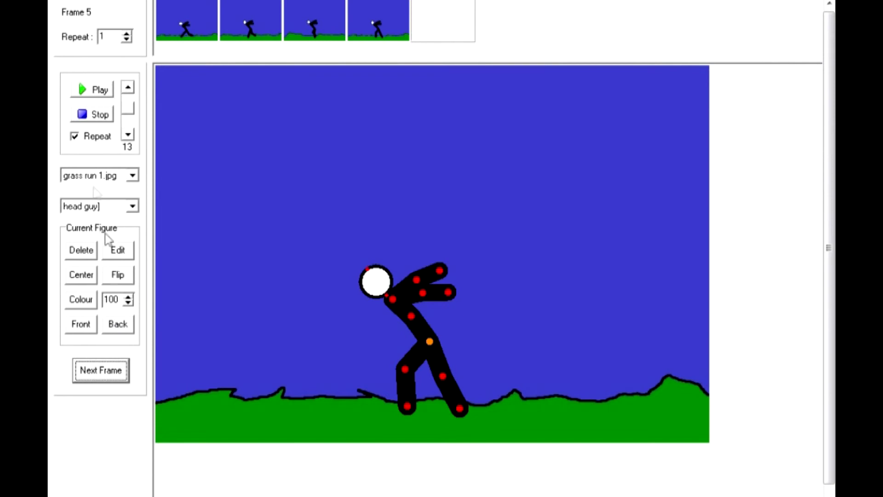
Step: Preview the animation, then review frames 1 through 4 one by one
click(80, 94)
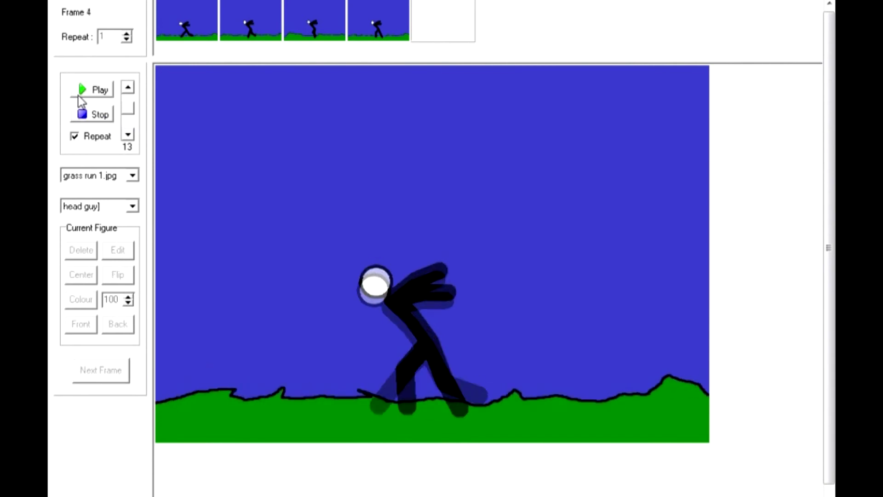
click(95, 116)
click(204, 39)
click(230, 39)
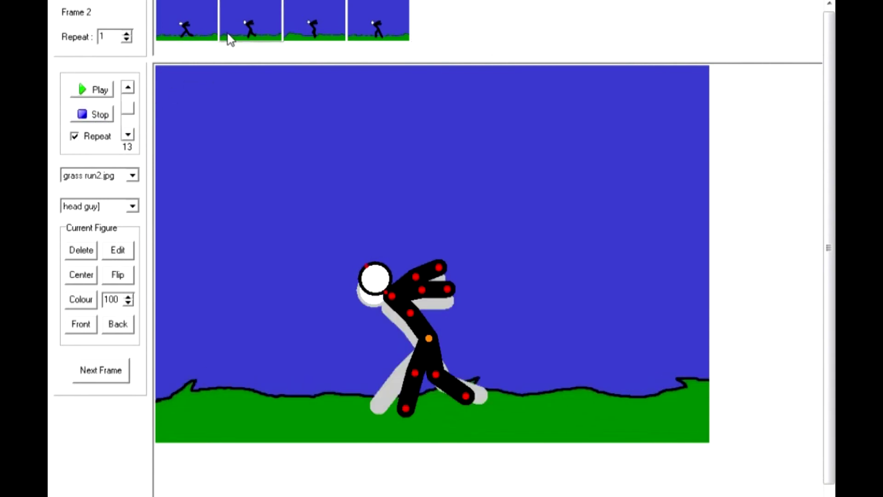
click(303, 33)
click(381, 24)
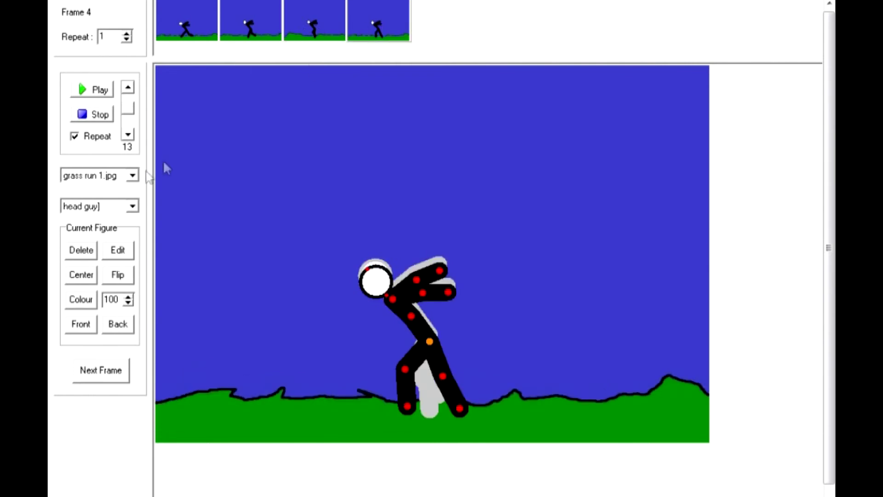
Step: Switch frame 4's background to grass run2.jpg and store the frame
click(132, 175)
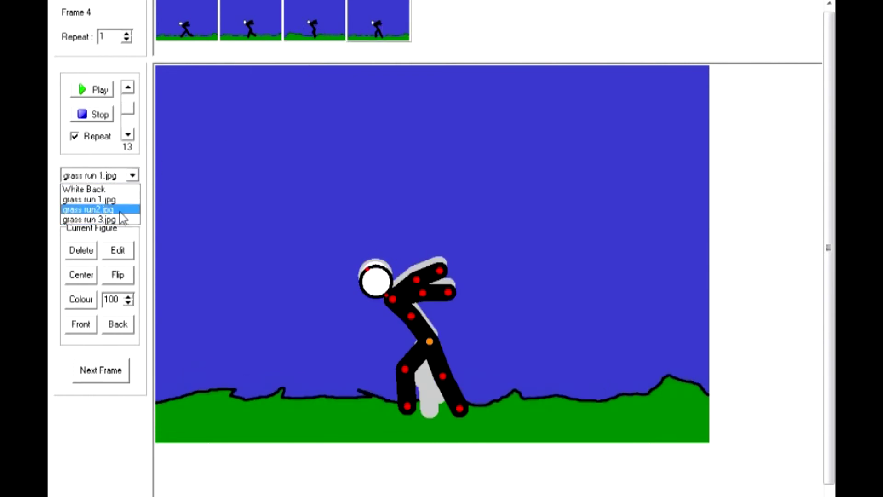
click(121, 212)
click(101, 372)
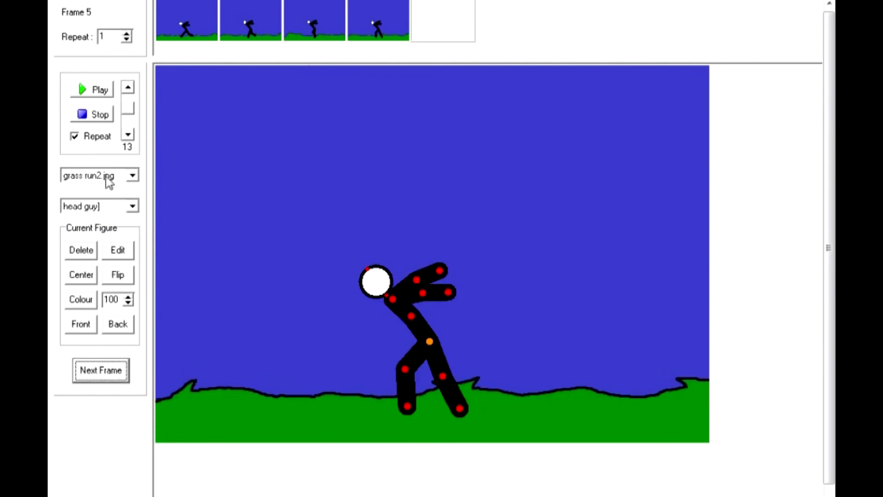
Step: Play the four-frame running animation on repeat over the grass backgrounds
click(99, 89)
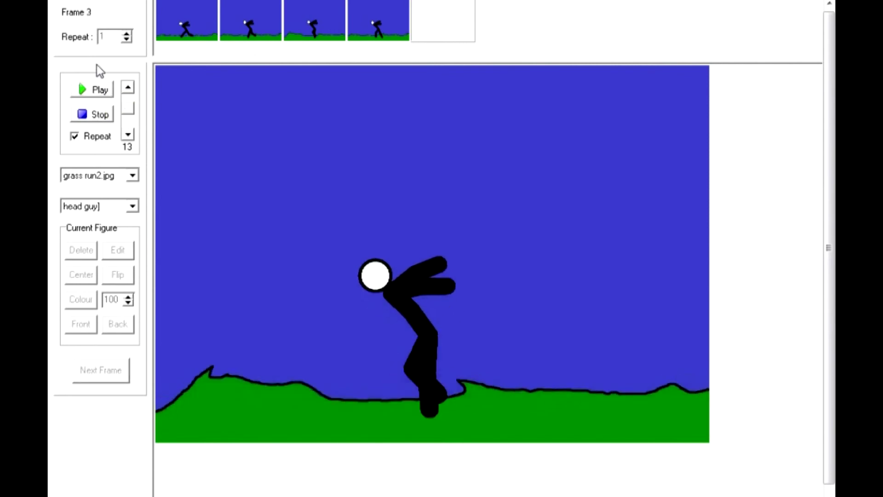